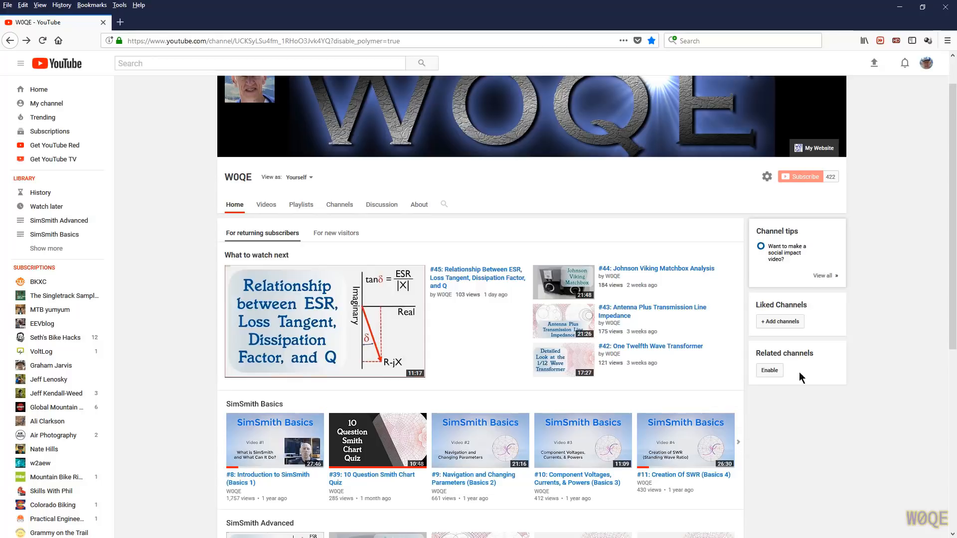
- Browse the W0QE channel's full list of uploaded videos, loading the older ones too, and go back to the previous page
left_click(266, 207)
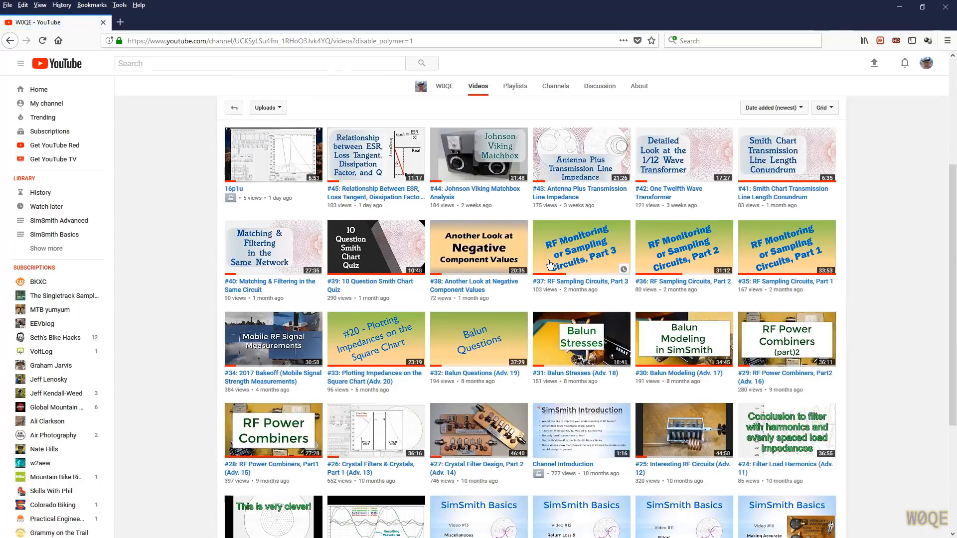
scroll(704, 271, "down", 4)
left_click(524, 423)
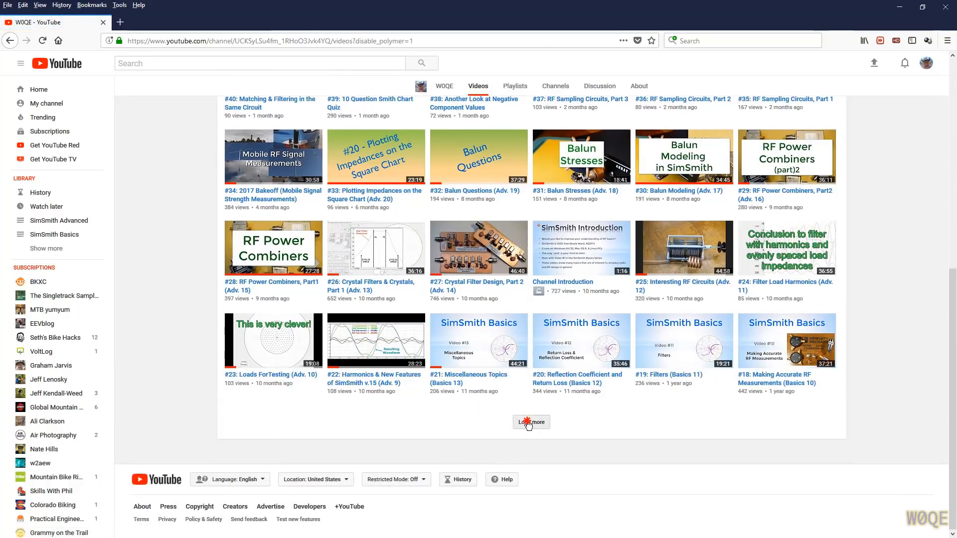
scroll(547, 466, "down", 5)
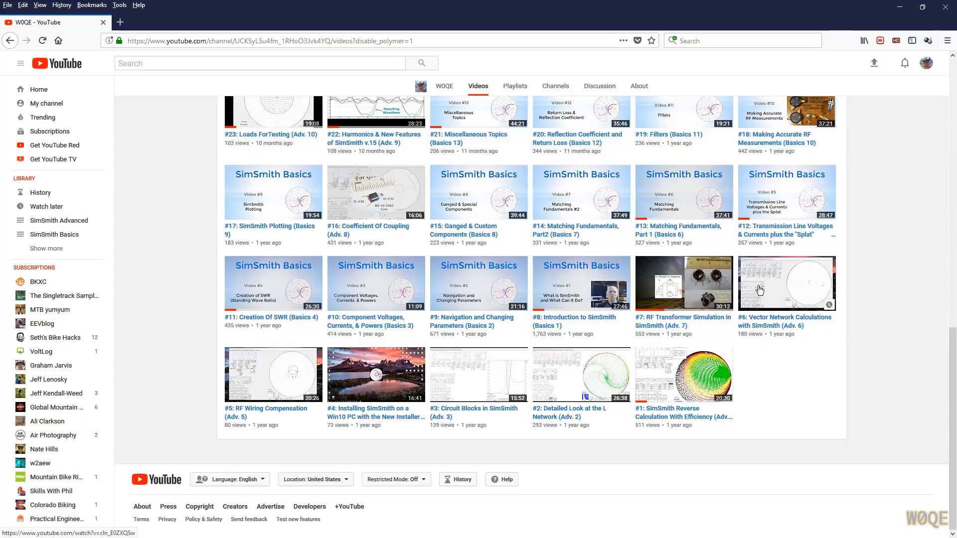
scroll(712, 224, "up", 4)
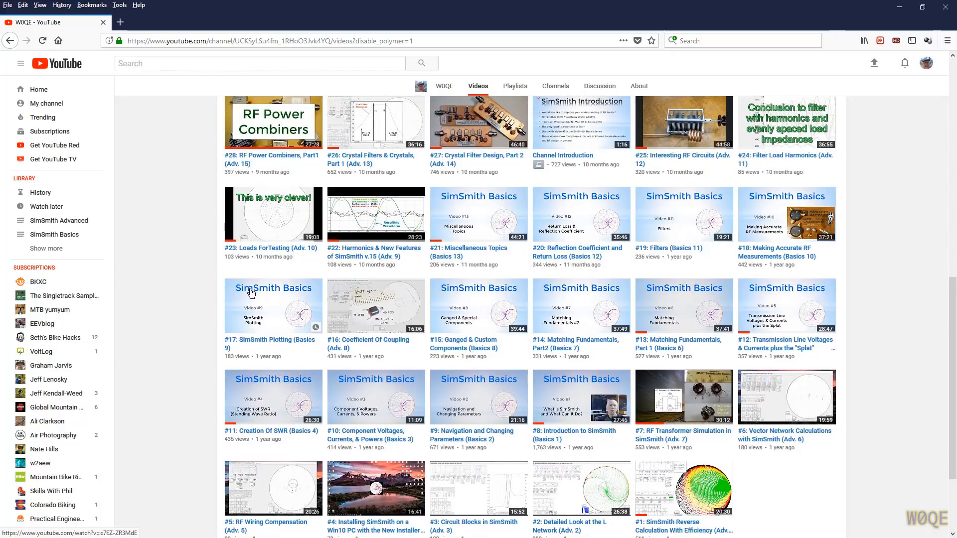
scroll(161, 284, "up", 8)
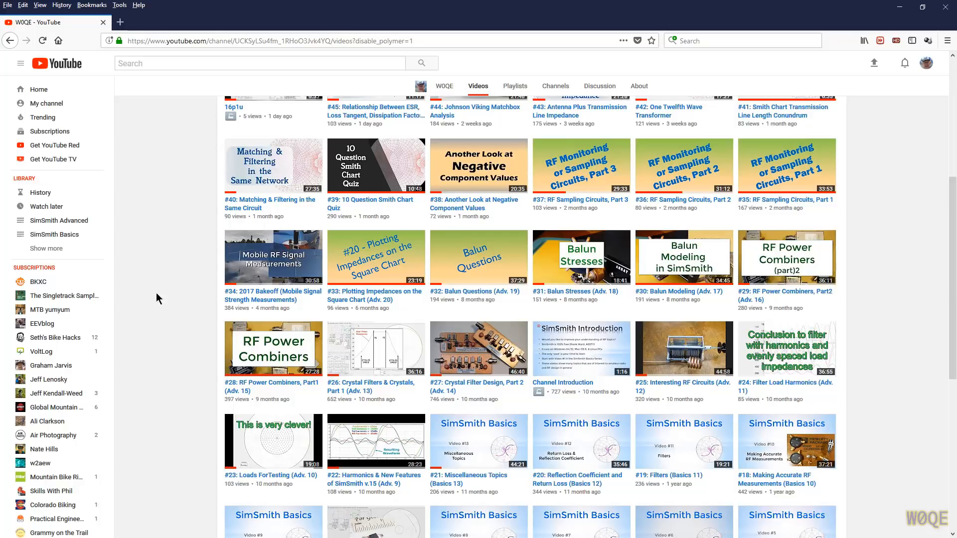
scroll(169, 301, "up", 5)
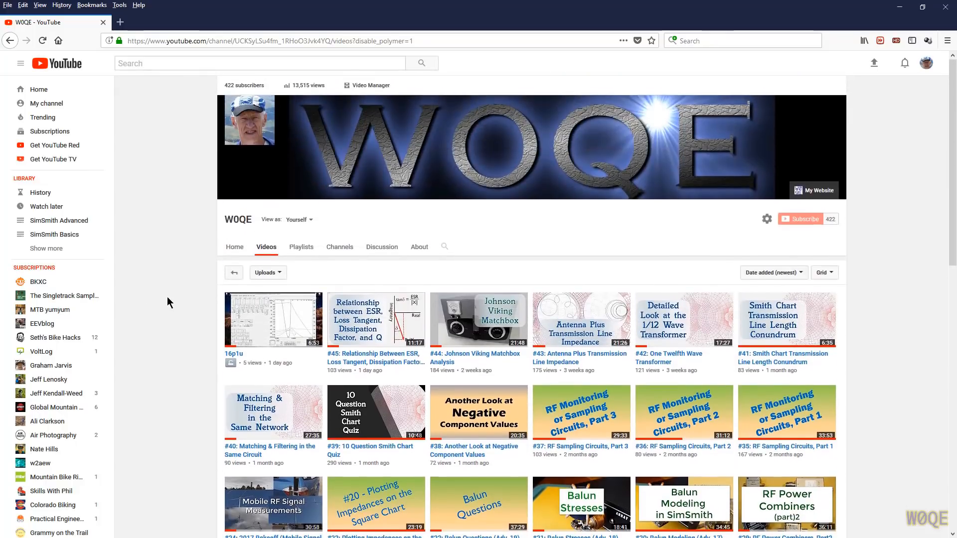
left_click(10, 39)
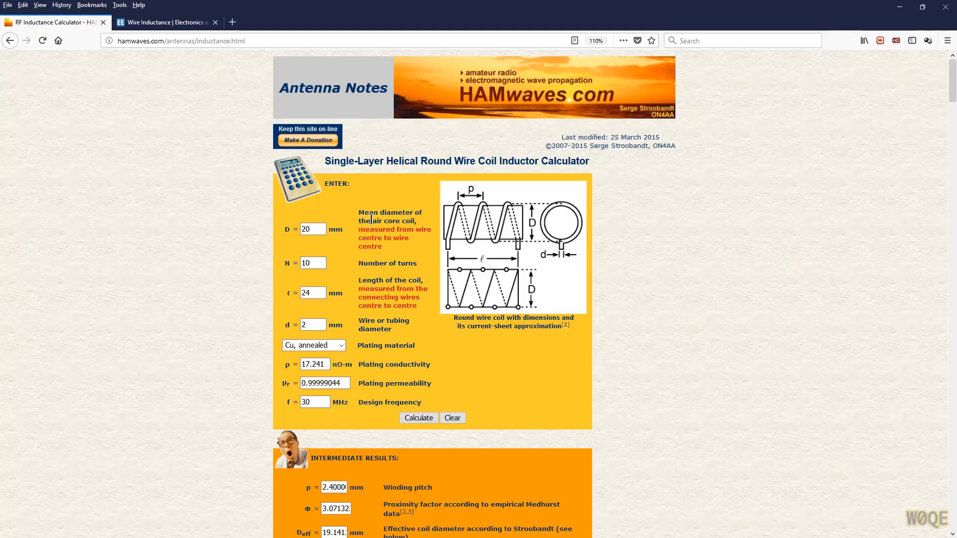
- Examine the input fields, intermediate results and final results of the single-layer coil inductor calculator, and open the Wire Inductance page
scroll(354, 243, "down", 5)
scroll(354, 243, "down", 1)
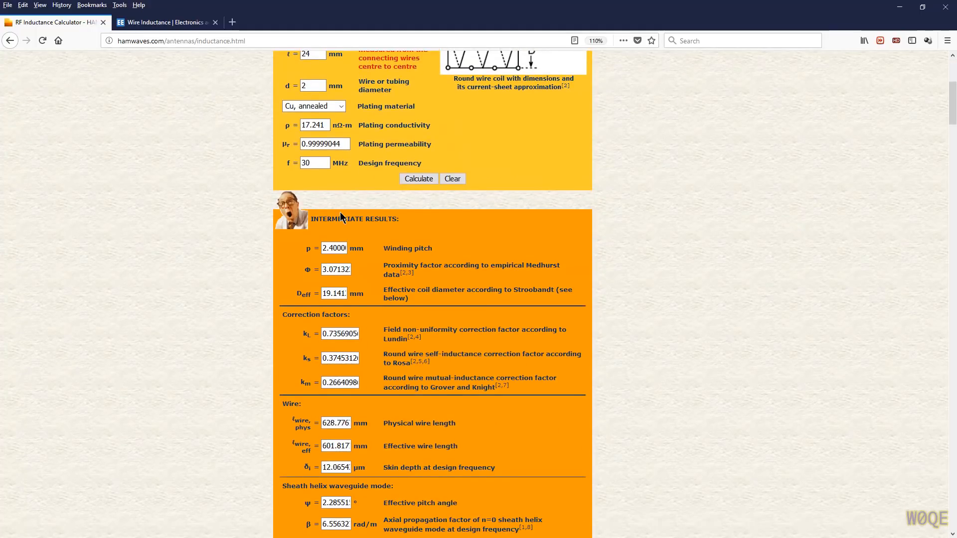
scroll(340, 214, "up", 3)
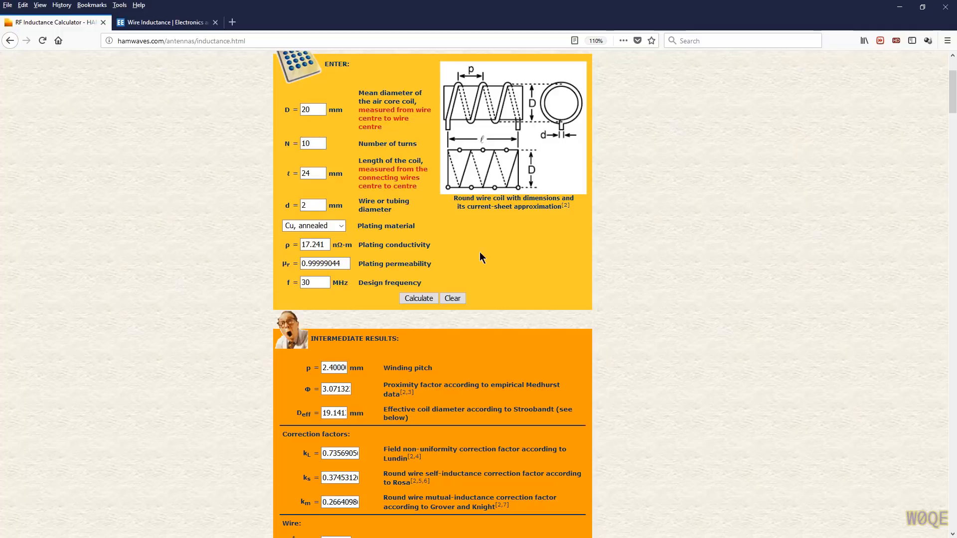
scroll(433, 264, "down", 5)
scroll(434, 264, "down", 3)
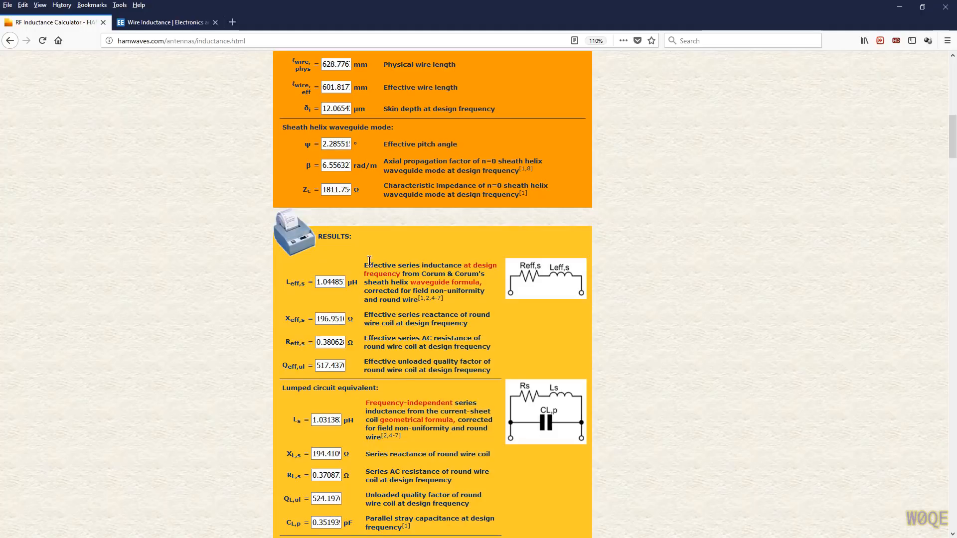
scroll(396, 239, "up", 6)
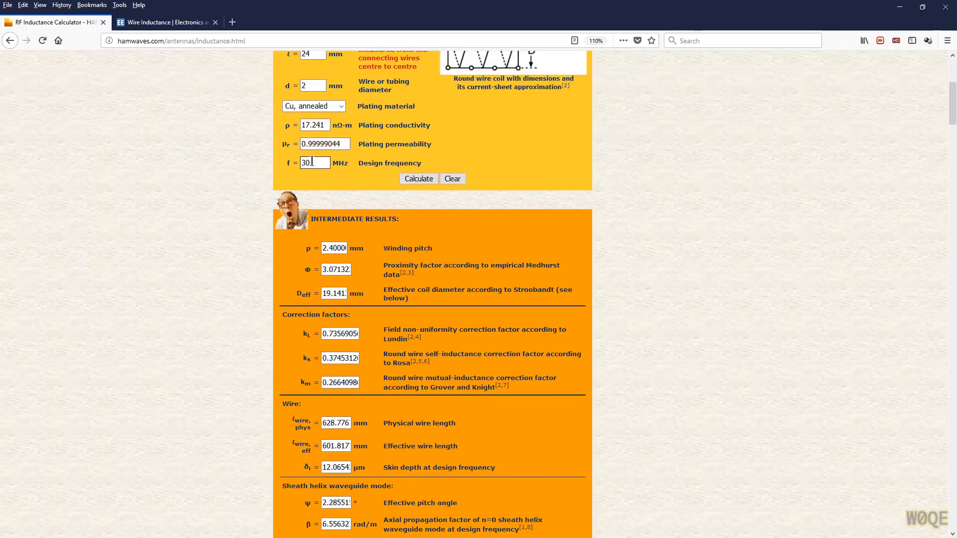
scroll(455, 325, "down", 6)
scroll(455, 325, "down", 2)
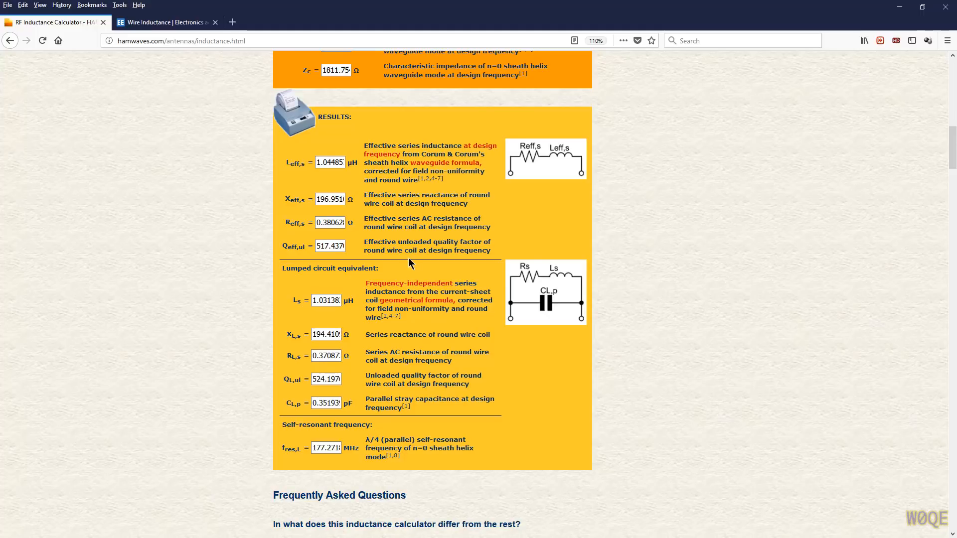
left_click(157, 23)
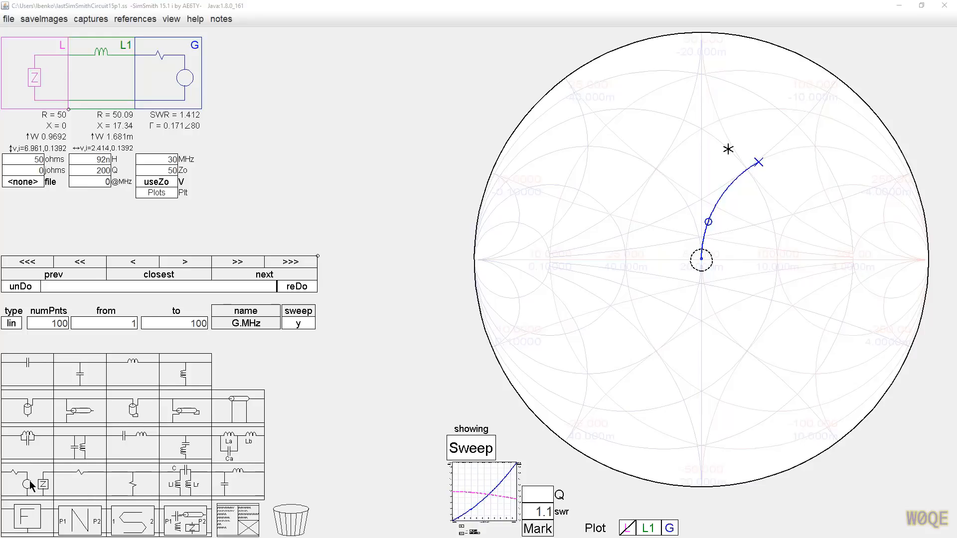
- Insert a combined load-generator block after inductor L1 and a series transmission line between that block and generator G
left_click_drag(34, 471, 159, 76)
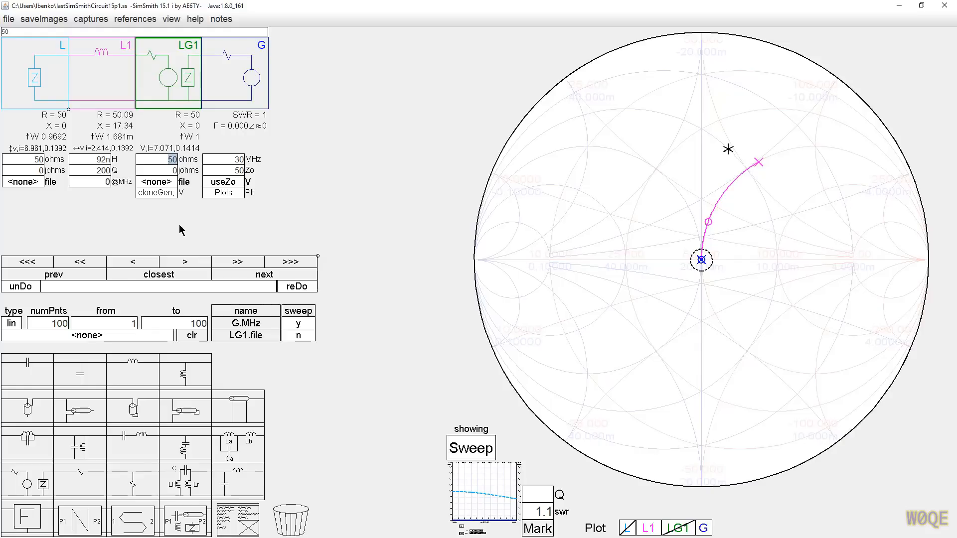
left_click_drag(237, 415, 232, 75)
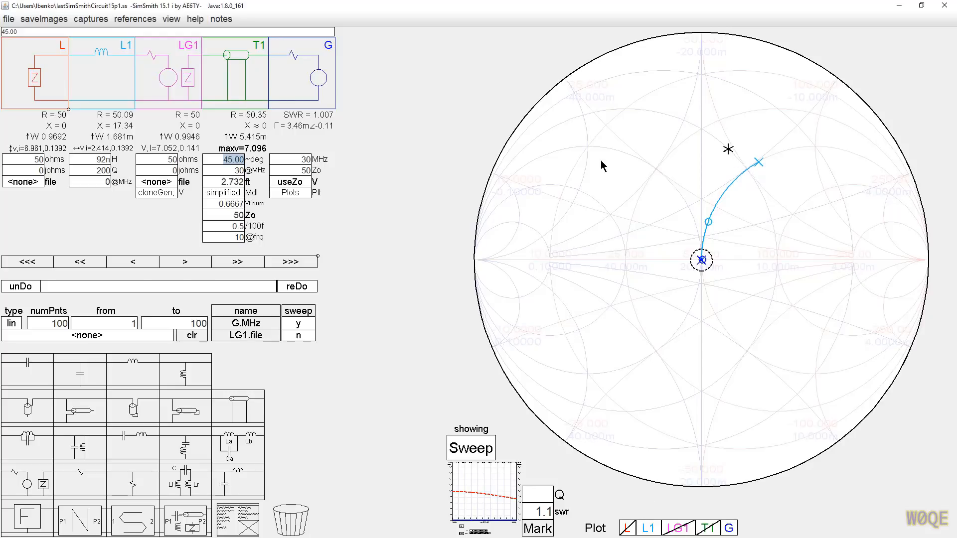
left_click(218, 183)
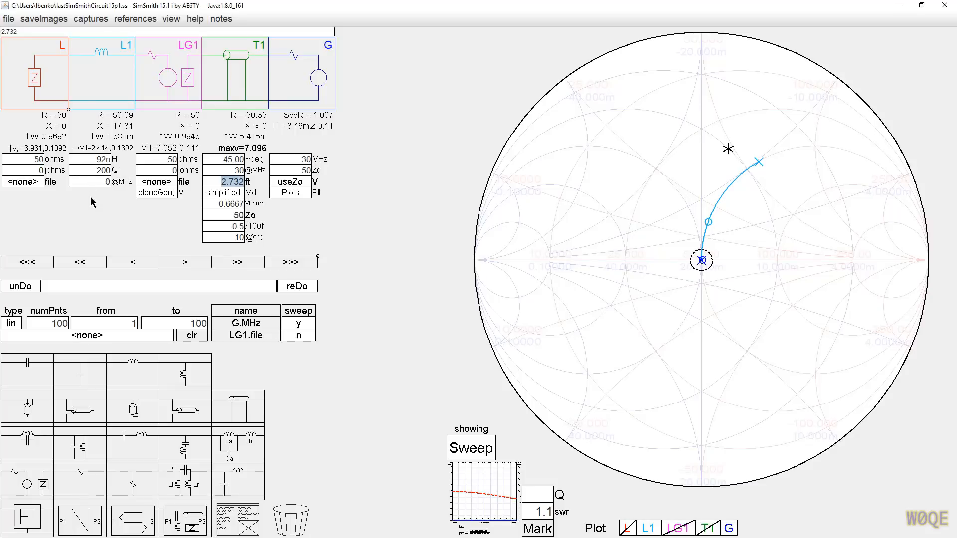
- Set transmission line T1's nominal velocity factor to .95 and its loss to .1 per 100 ft
left_click(227, 204)
type(".95")
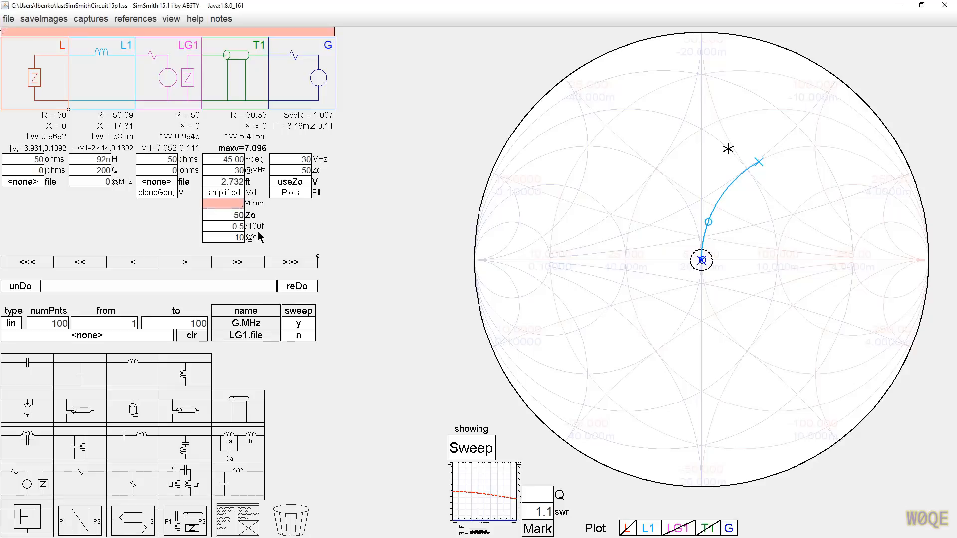
left_click(299, 222)
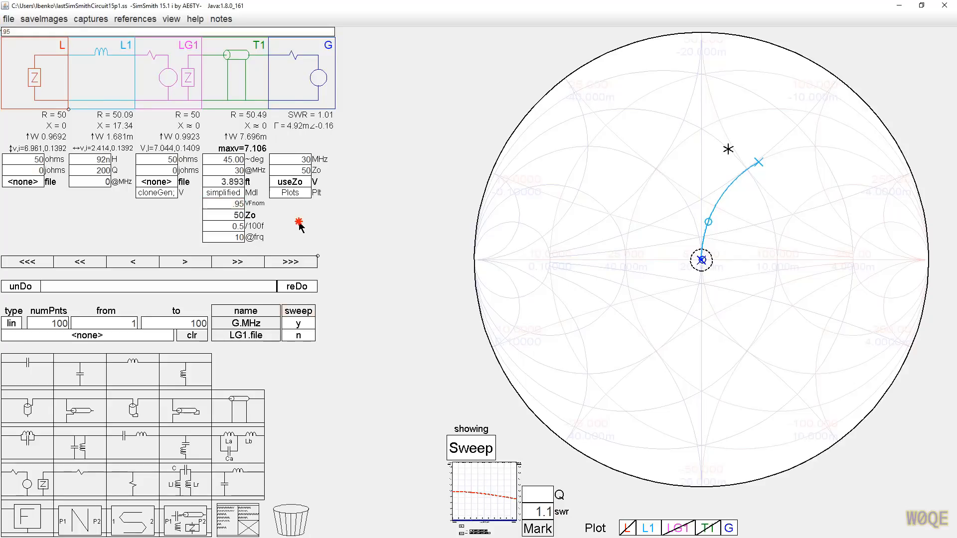
left_click_drag(231, 225, 295, 224)
type(".1")
left_click(300, 229)
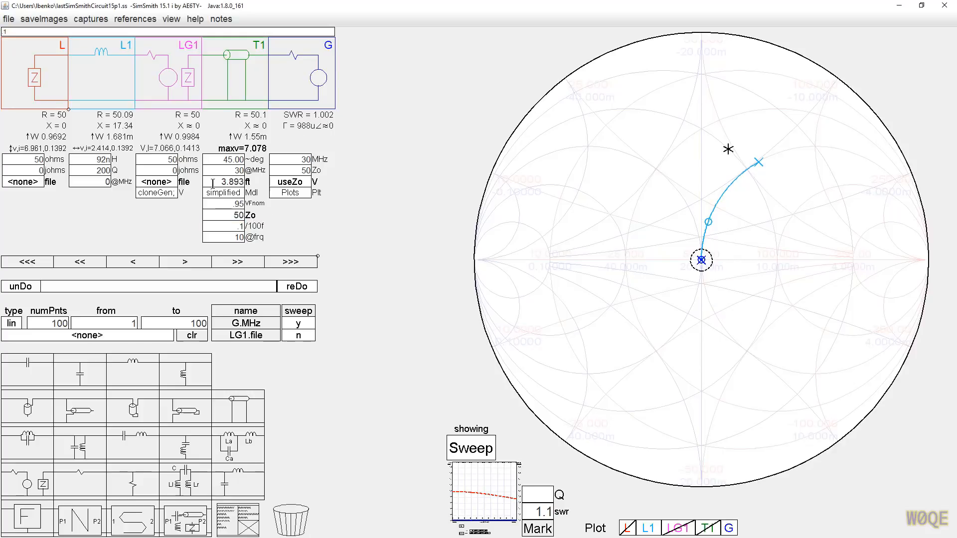
- Set transmission line T1's length to .33 ft
left_click_drag(213, 183, 244, 184)
type(".")
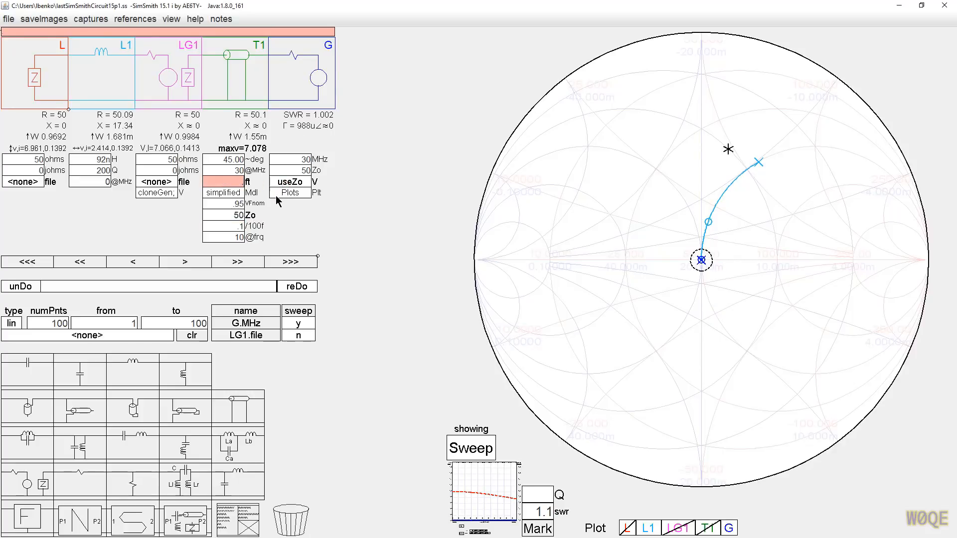
type("33")
left_click(315, 195)
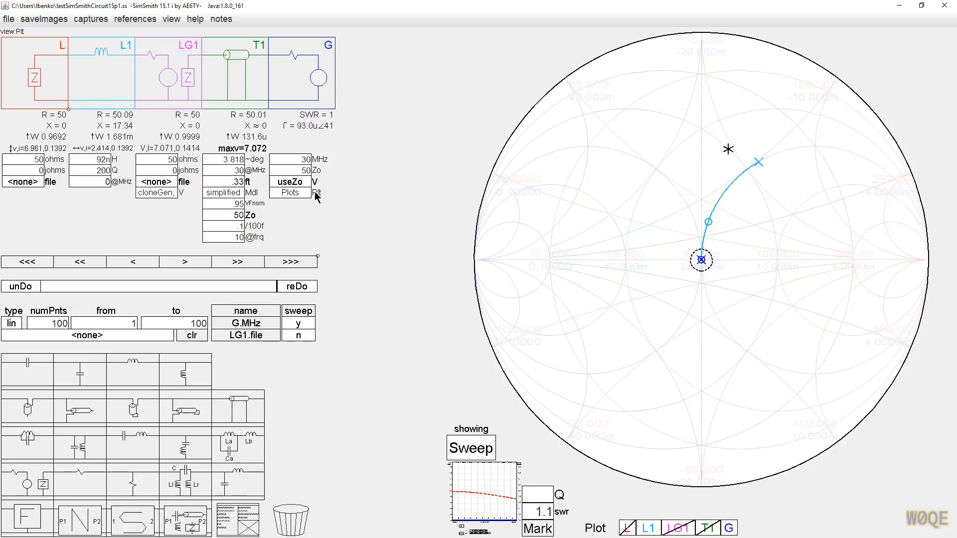
- Tune T1's characteristic impedance Zo to 275.5 so its Smith chart curve approximates inductor L1's curve
left_click(234, 215)
scroll(235, 216, "up", 9)
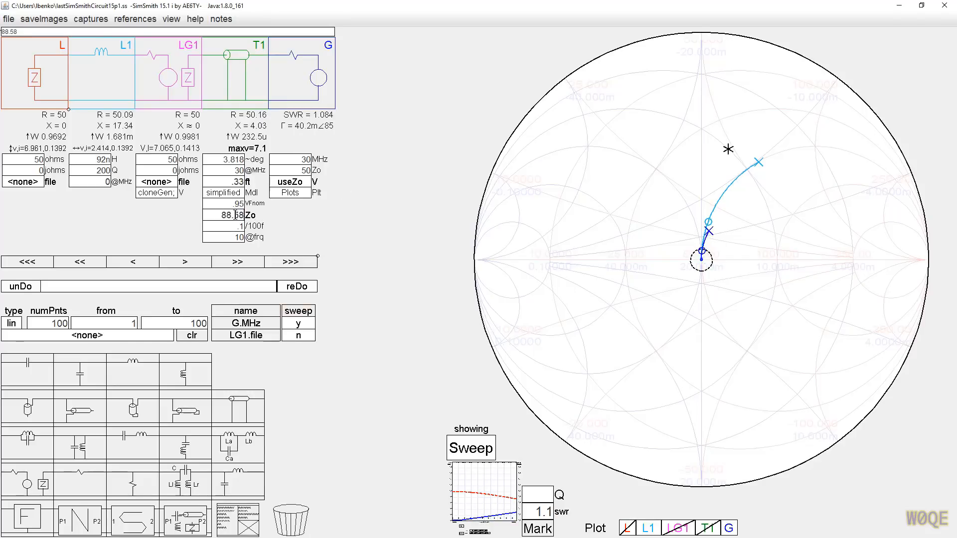
scroll(237, 215, "up", 15)
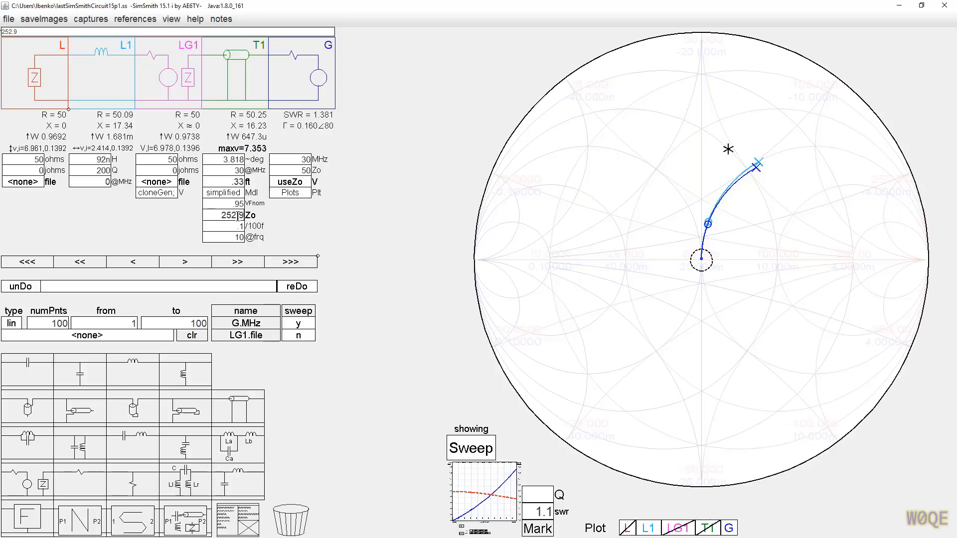
scroll(237, 215, "up", 3)
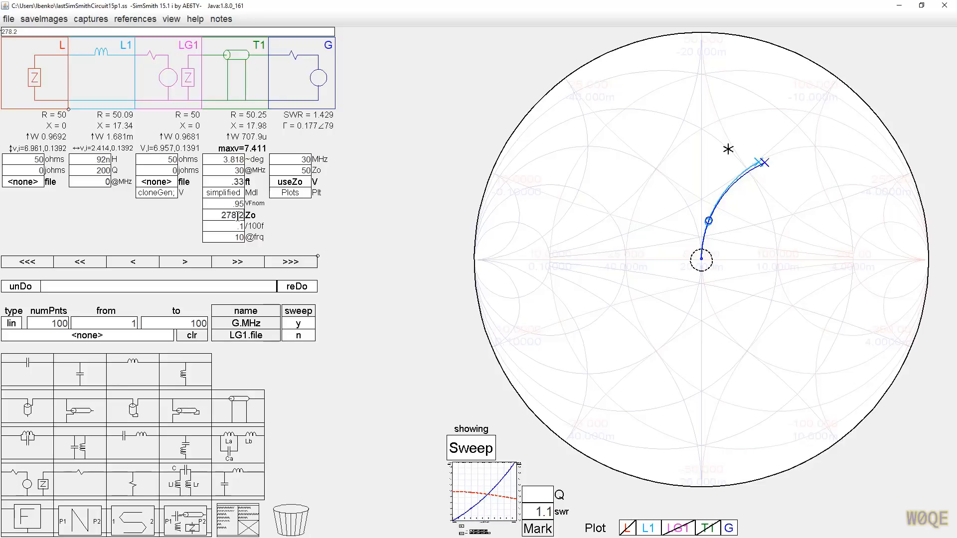
scroll(238, 215, "down", 3)
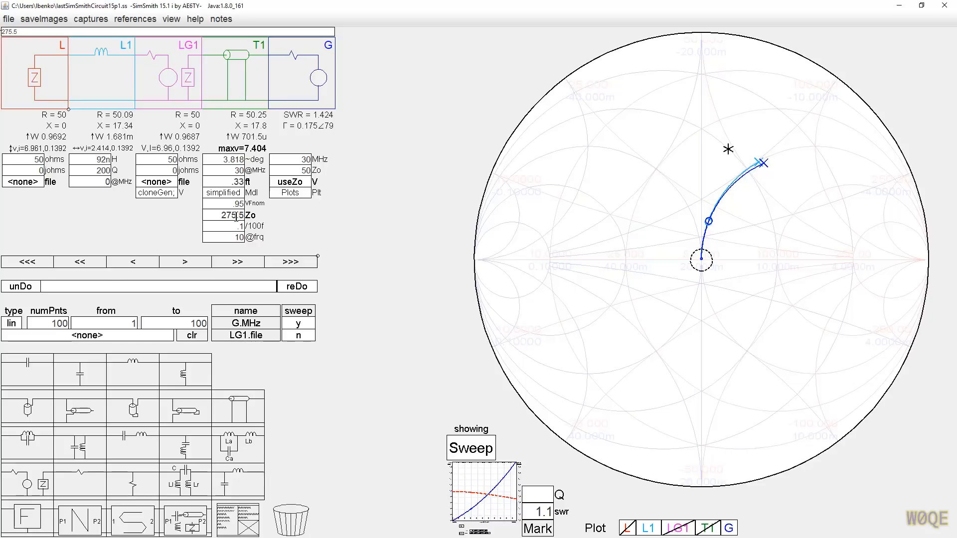
- Try different T1 losses per 100 ft, from 12.25m up to 0.9836, to compare their effect on the curve
scroll(238, 227, "down", 4)
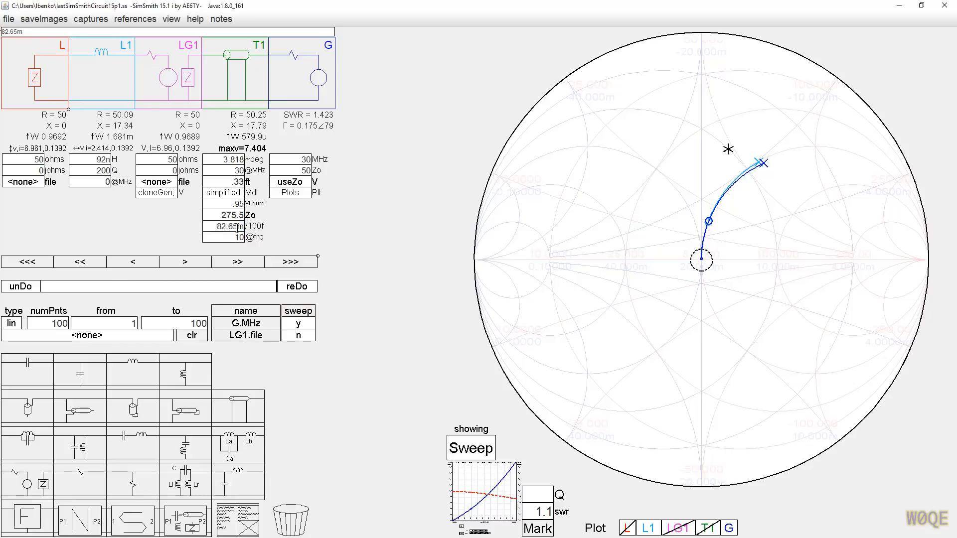
scroll(226, 227, "down", 4)
scroll(226, 226, "down", 4)
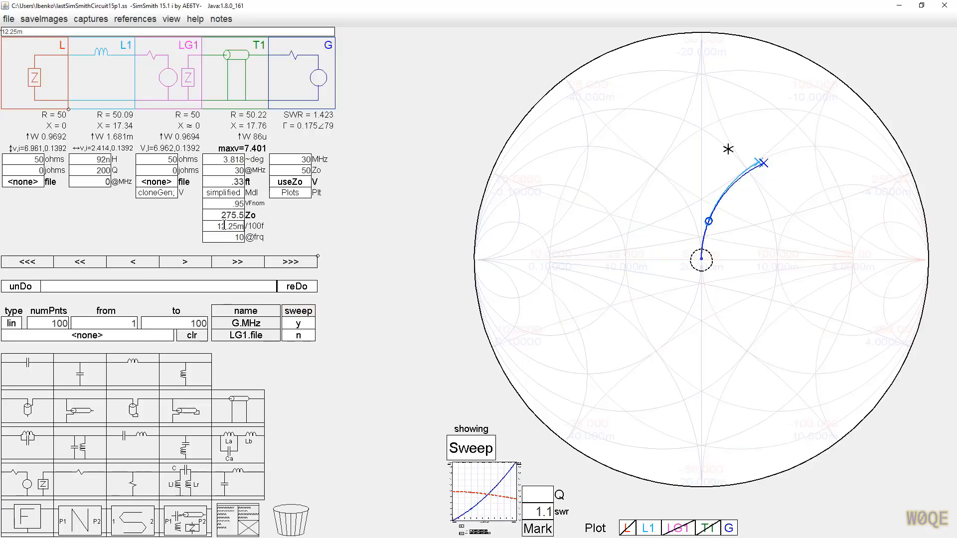
scroll(219, 226, "up", 4)
scroll(239, 223, "up", 5)
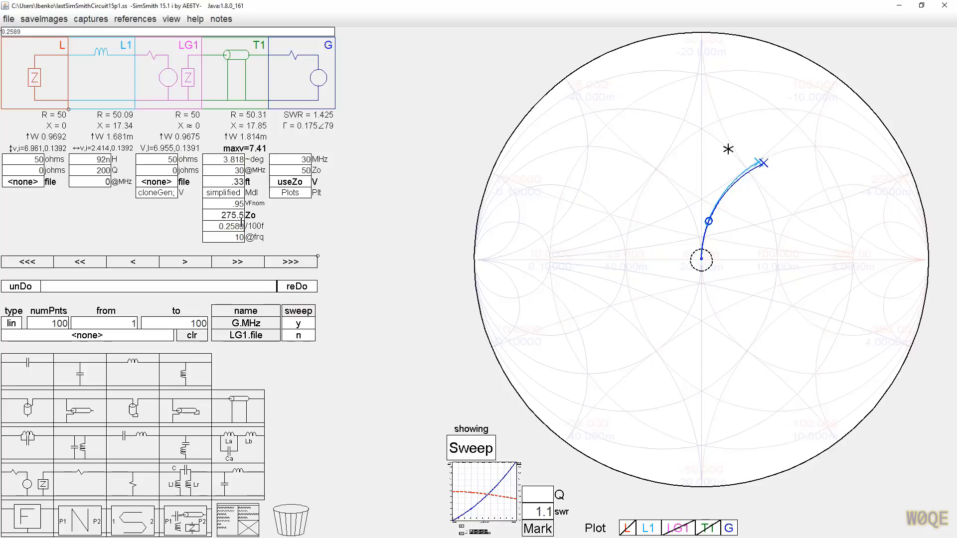
scroll(217, 224, "down", 2)
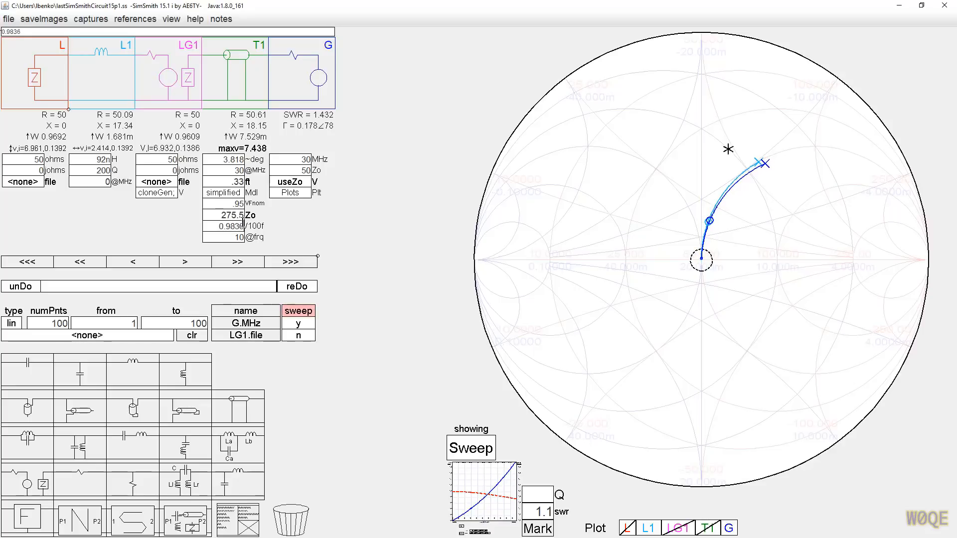
- Set T1's loss per 100 ft to 0 and fine-tune its Zo to 270.1
left_click_drag(211, 225, 263, 229)
type("0")
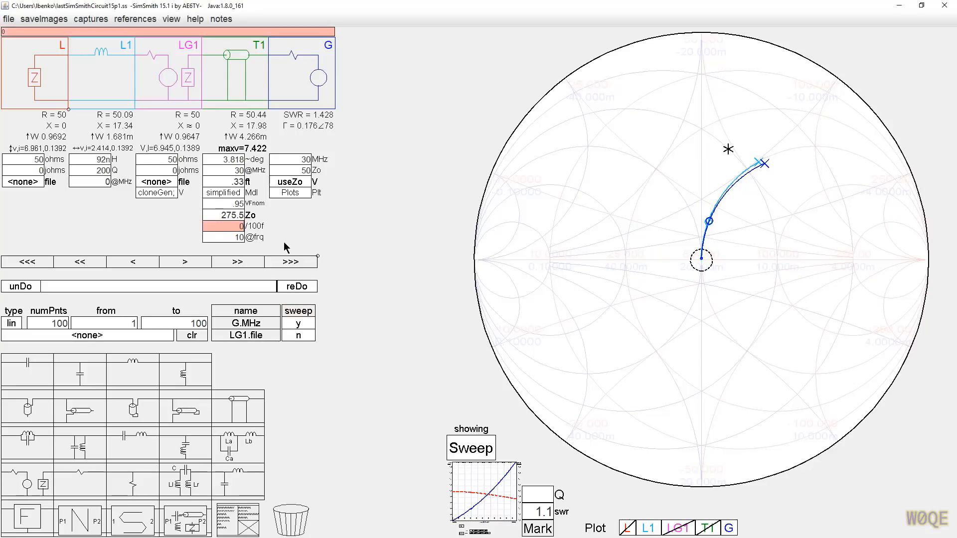
key("Return")
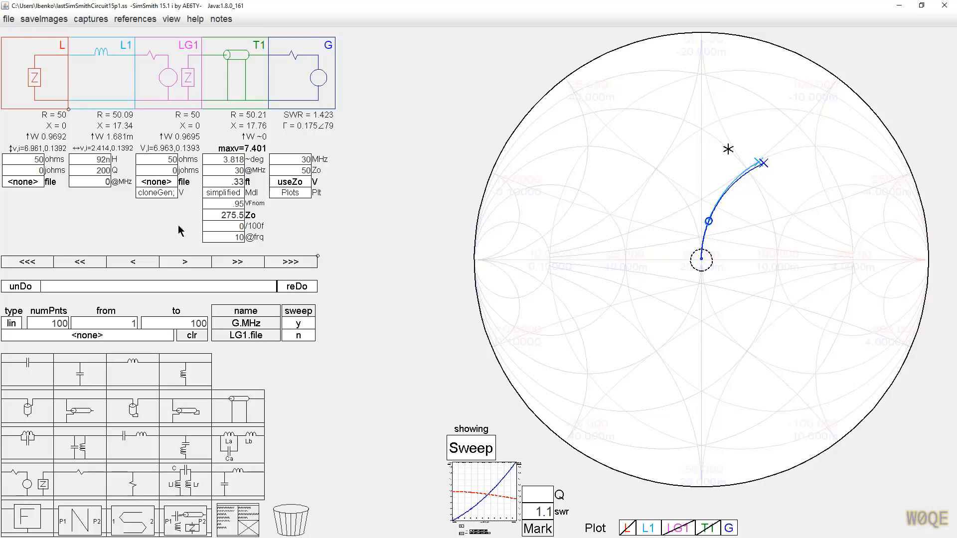
left_click(233, 215)
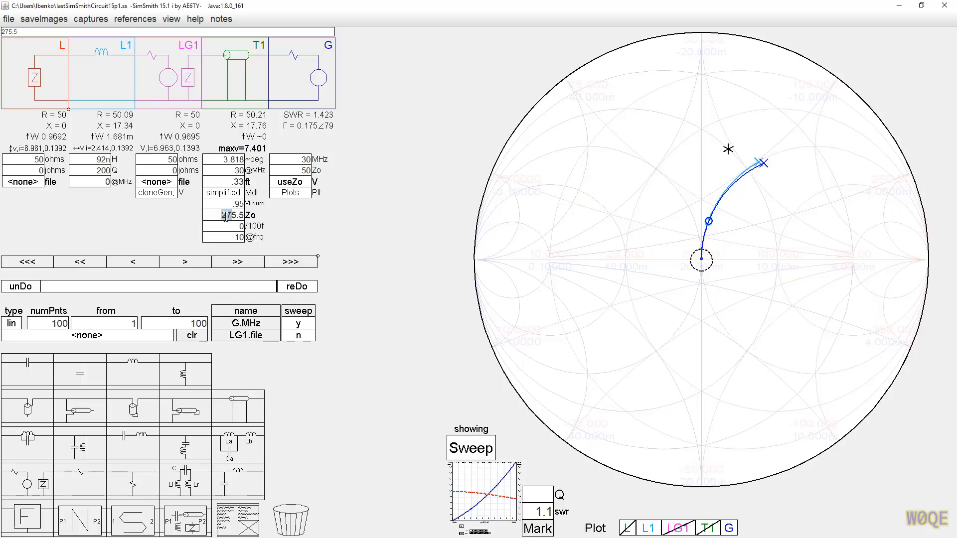
scroll(226, 216, "down", 2)
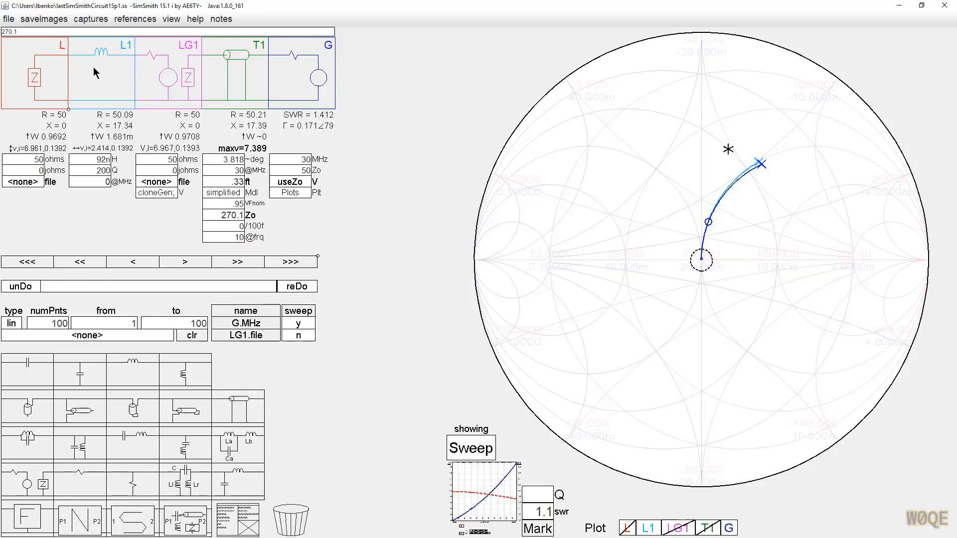
- Extend the upper limit of the G.MHz frequency sweep to 459.4
double_click(198, 324)
scroll(182, 323, "up", 15)
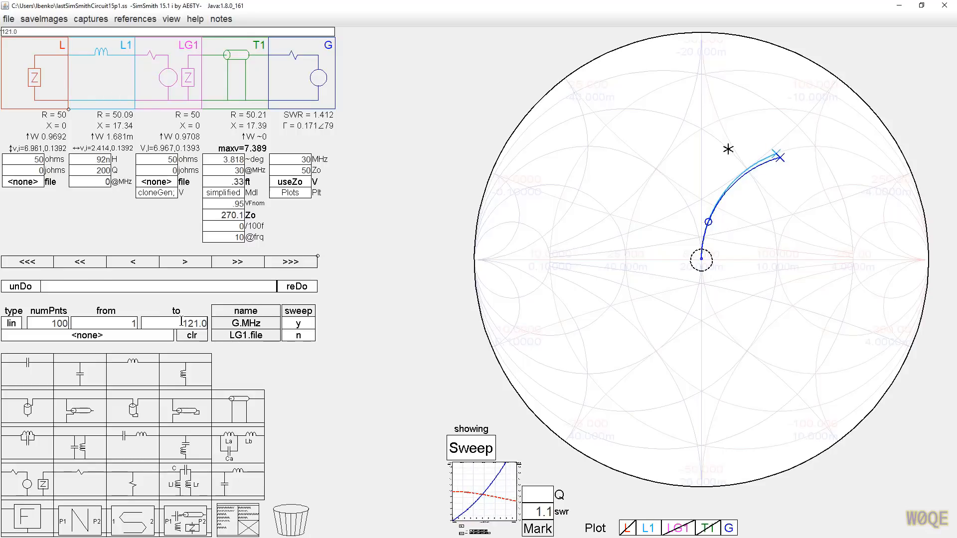
scroll(182, 323, "up", 20)
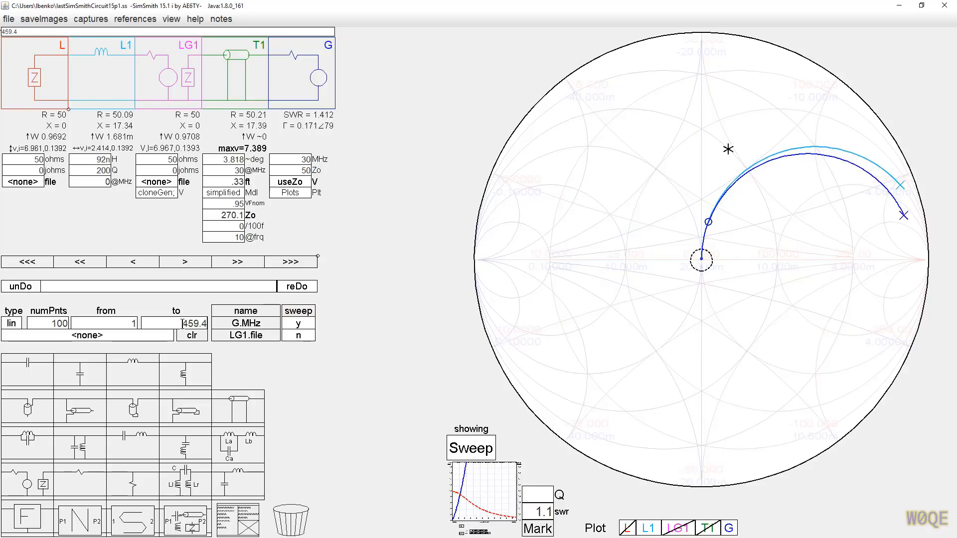
- Try G.MHz sweep upper limits of 1.585K and 1.441K, and return the upper limit to 100
scroll(182, 324, "up", 5)
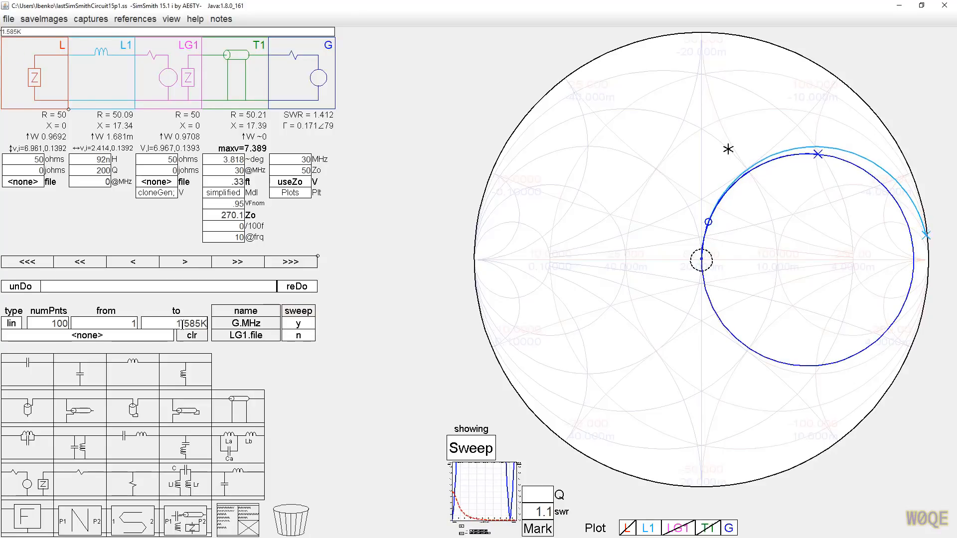
scroll(182, 324, "down", 3)
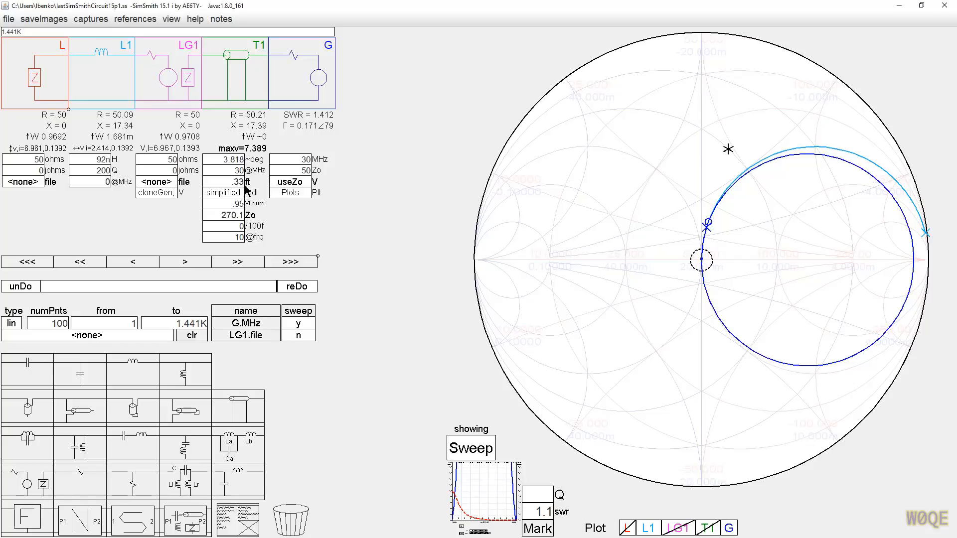
left_click_drag(172, 326, 349, 329)
type("100")
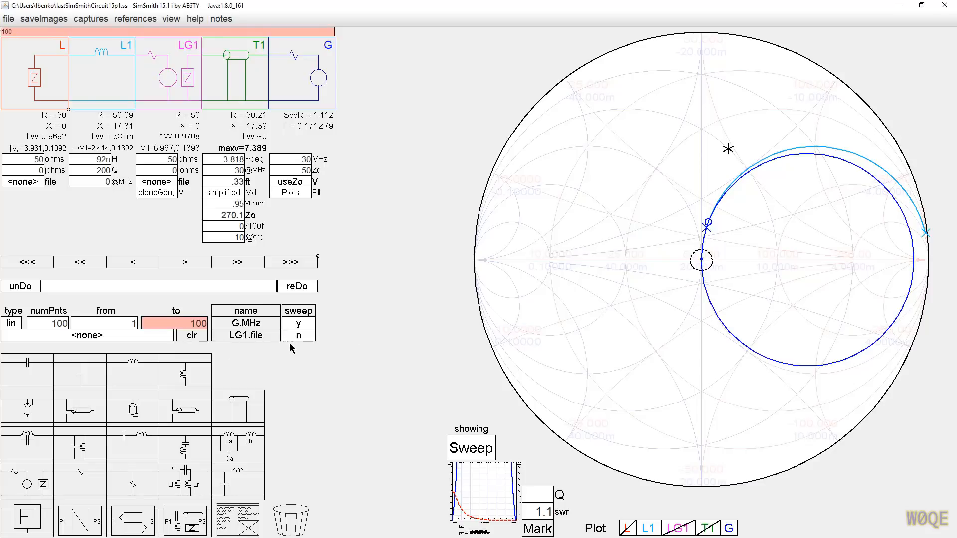
key("Return")
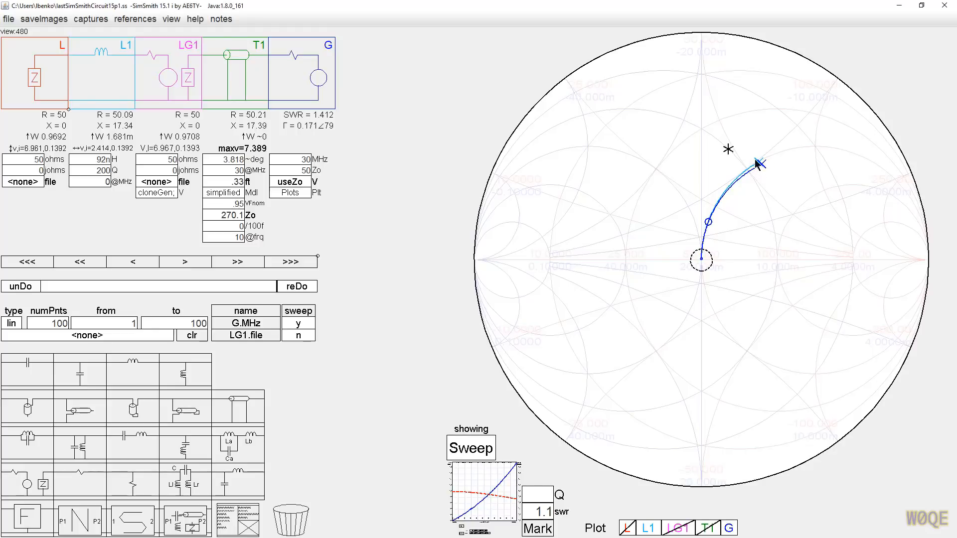
- Set the load L's resistance to 0 ohms and adjust T1's characteristic impedance Zo
double_click(39, 160)
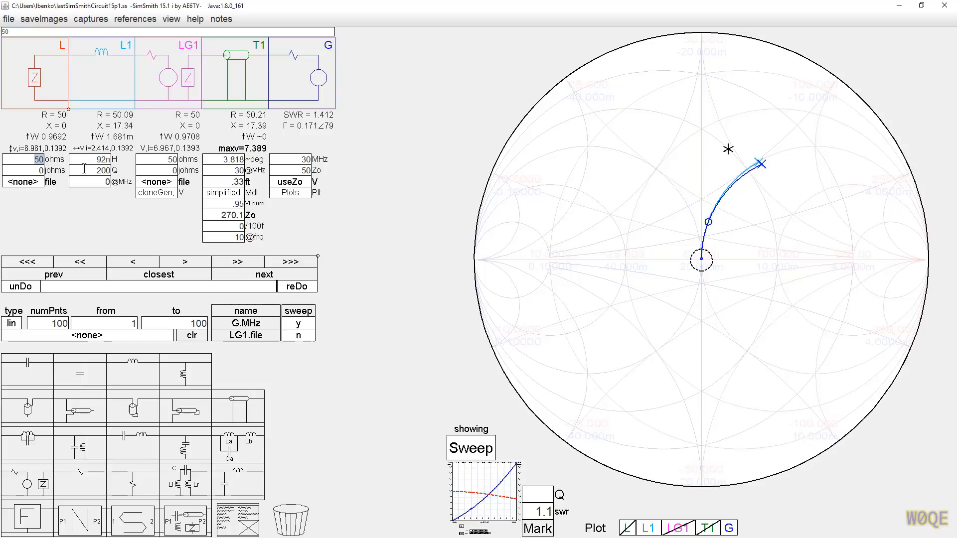
type("0")
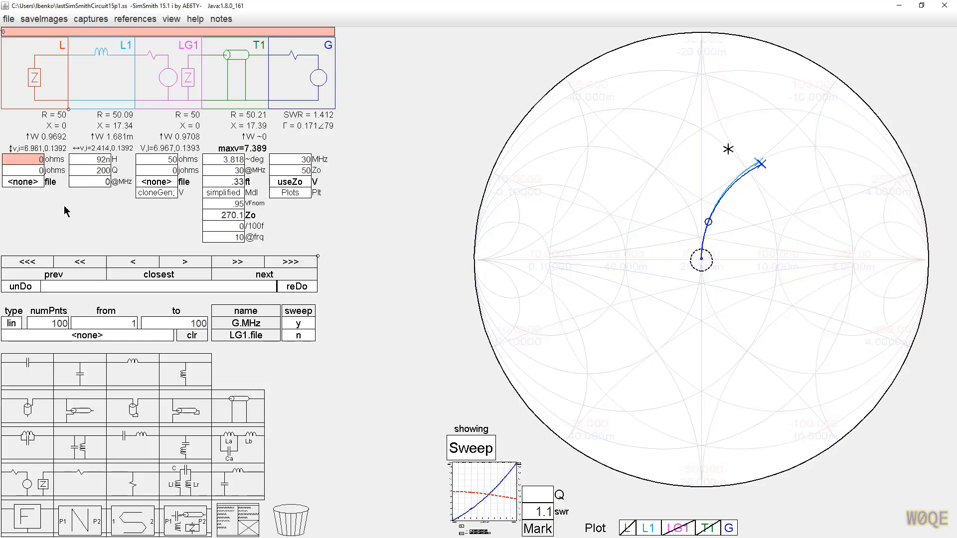
key("Return")
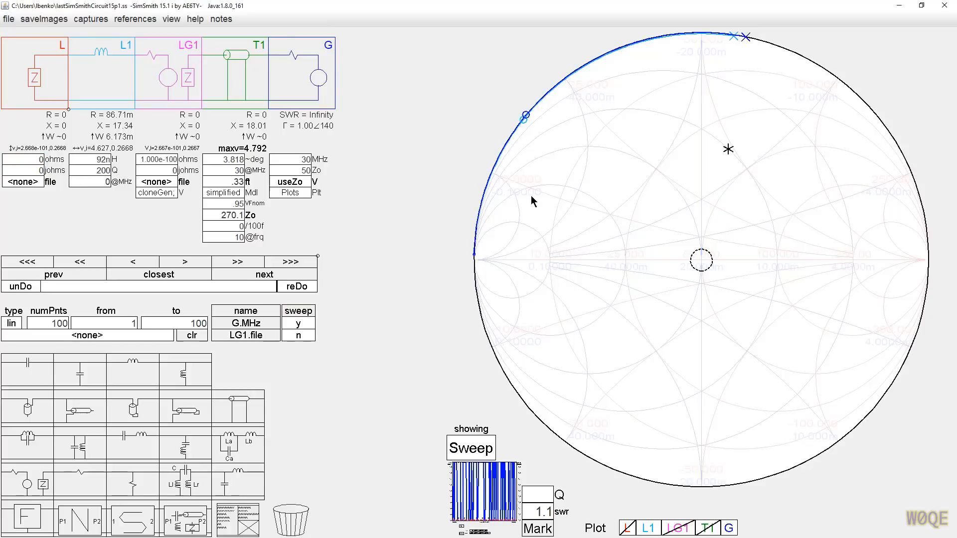
left_click(229, 218)
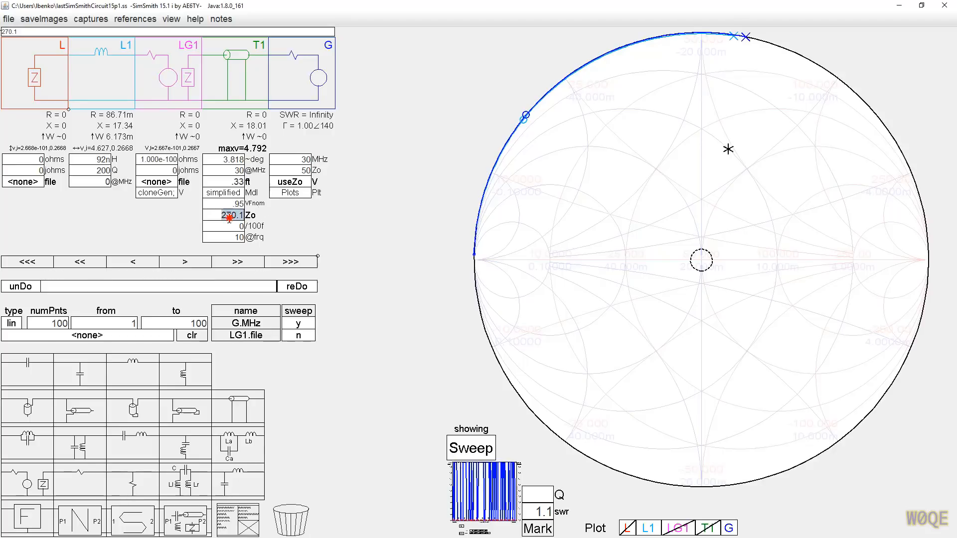
scroll(229, 218, "down", 4)
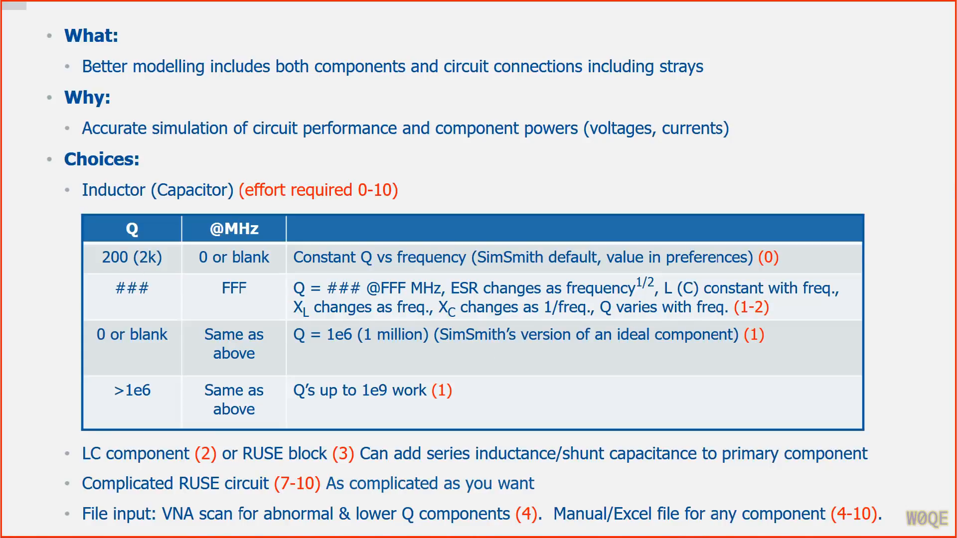
- Bring the SimSmith window over the slide and insert a series capacitor between load L and generator G
left_click_drag(956, 41, 649, 37)
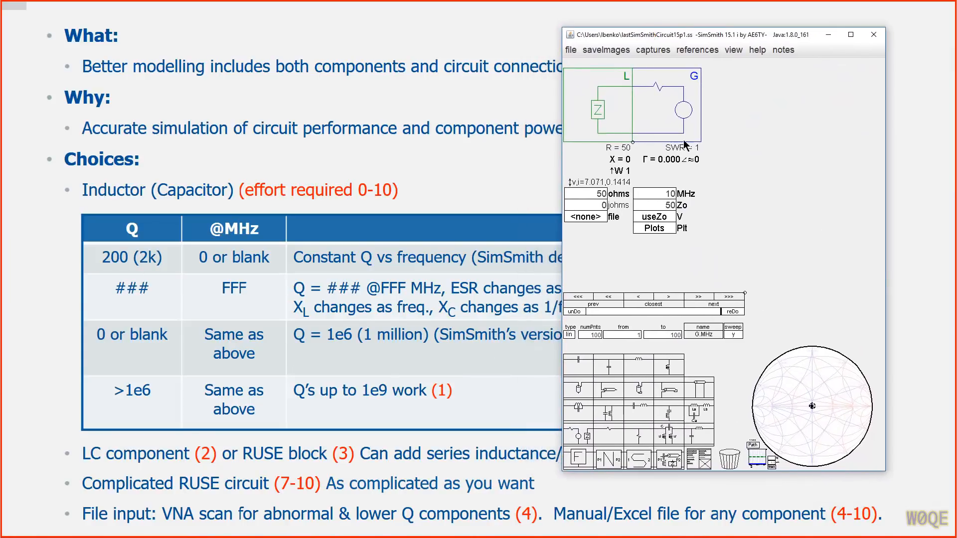
left_click_drag(578, 370, 665, 121)
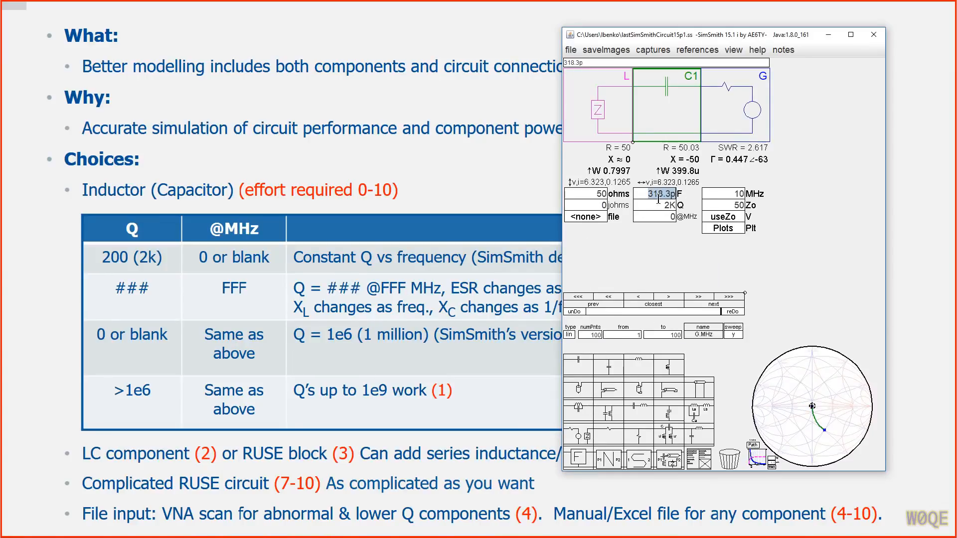
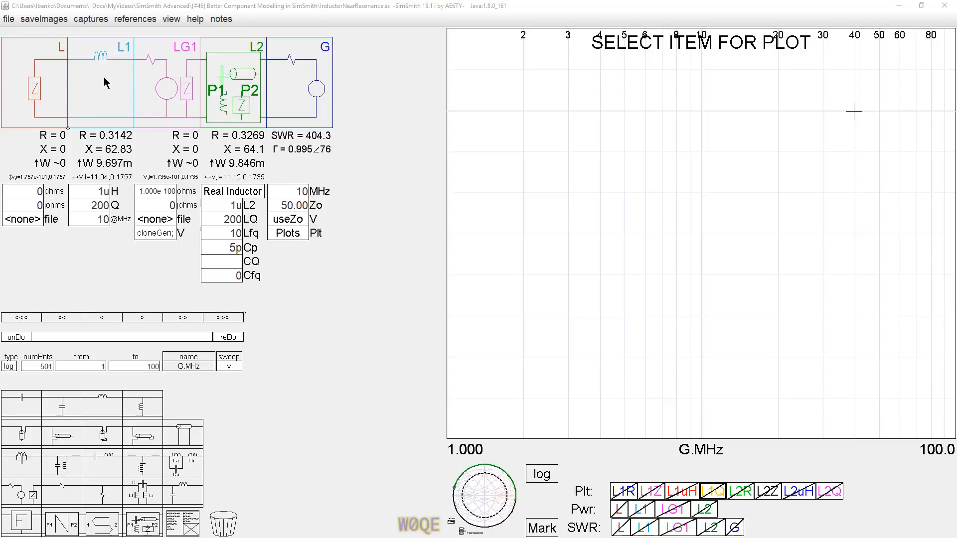
left_click(106, 219)
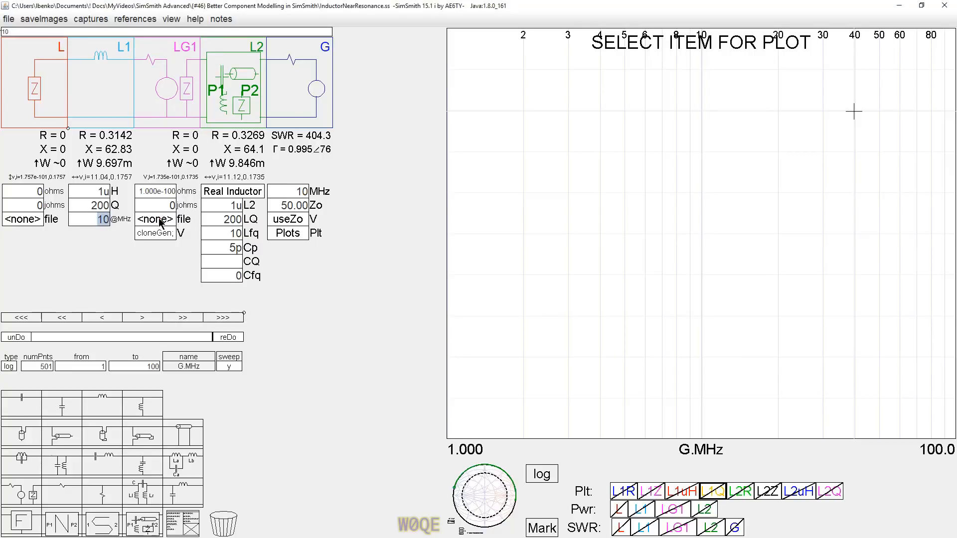
type("0")
key("Return")
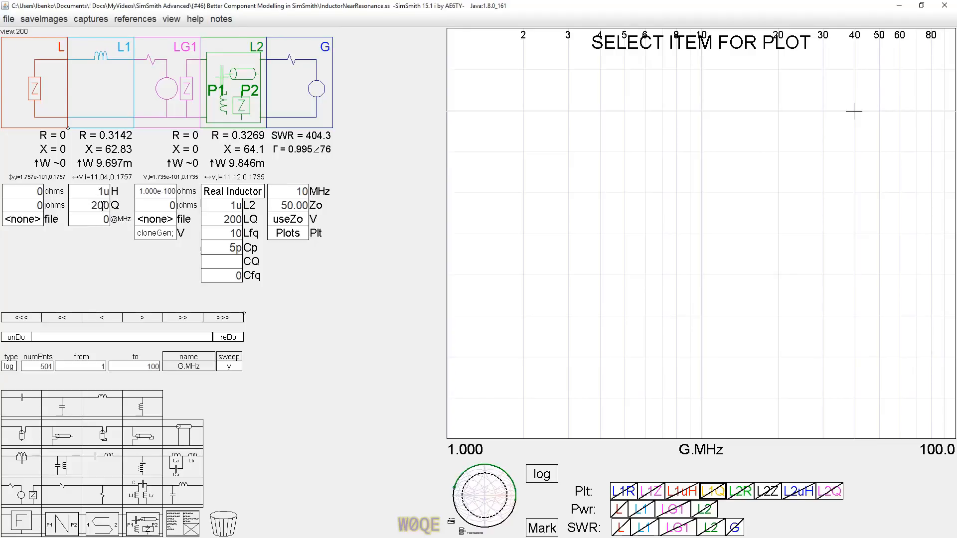
- Review the generator's plot expressions and show the L1uH, L1Q, L1Z and L1R curves on the plot
left_click(292, 234)
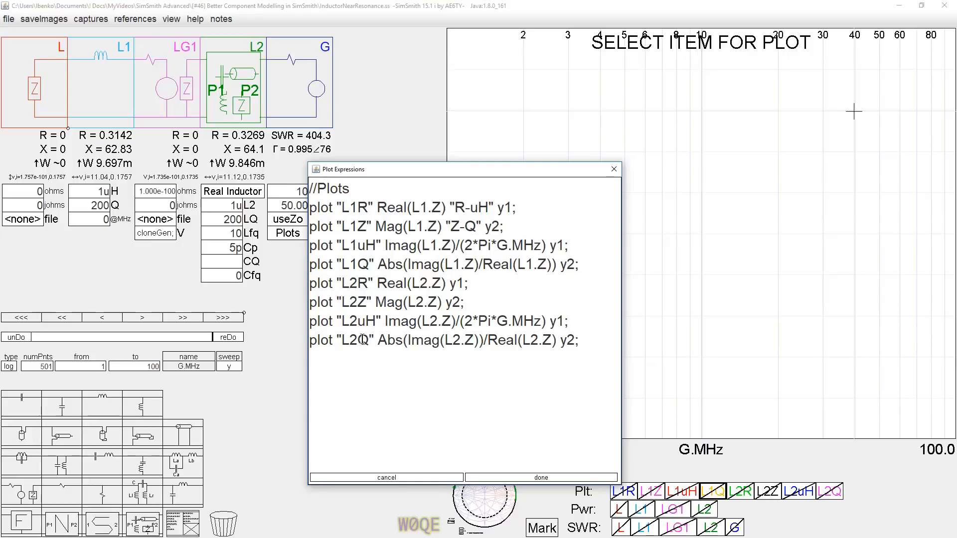
left_click(529, 478)
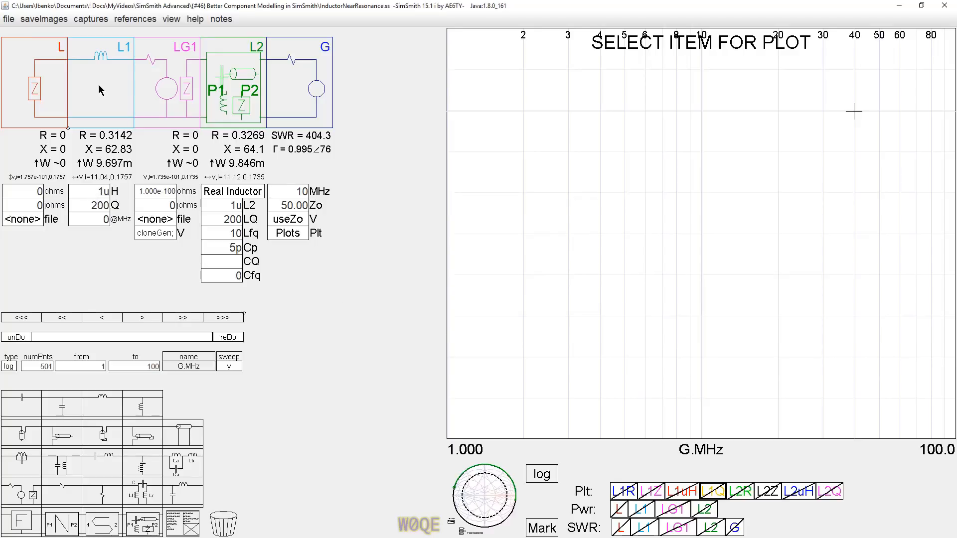
left_click(682, 493)
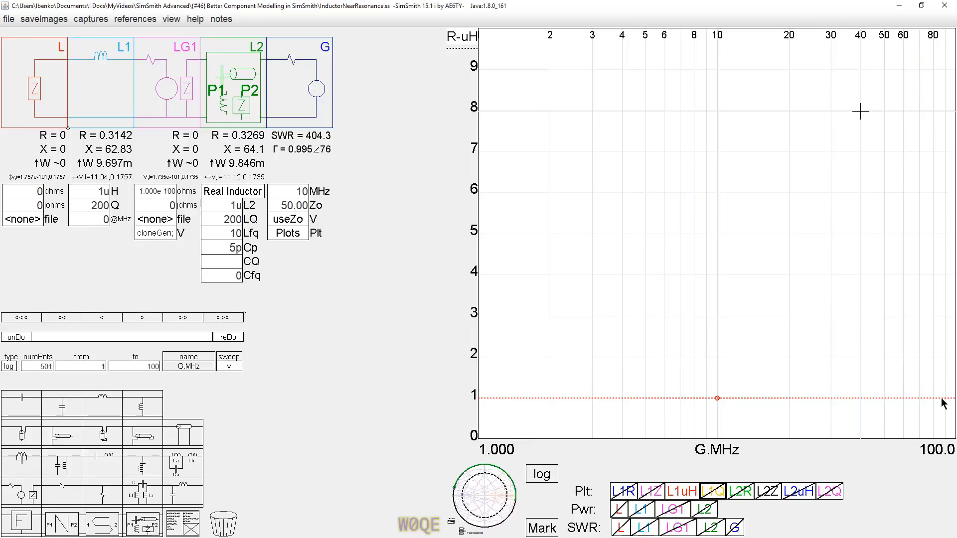
left_click(713, 493)
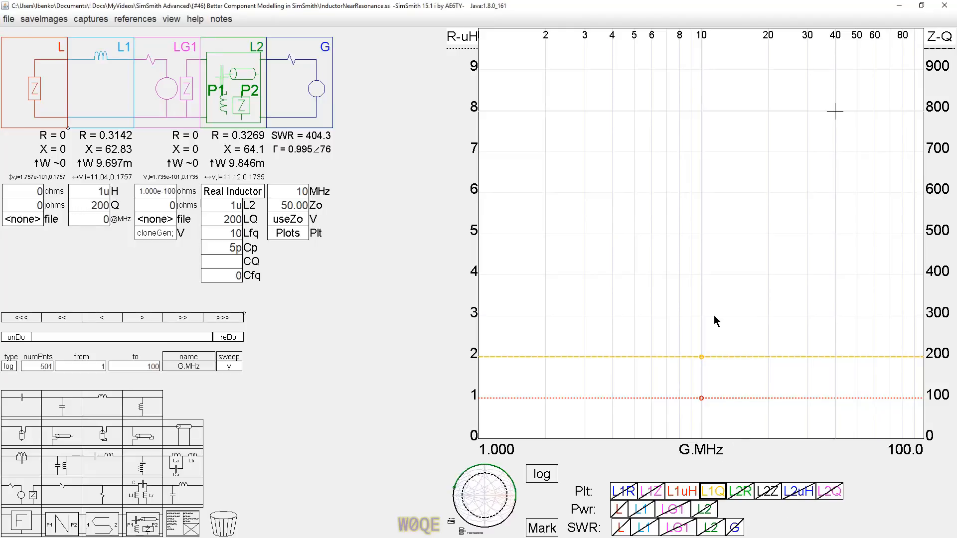
left_click(652, 492)
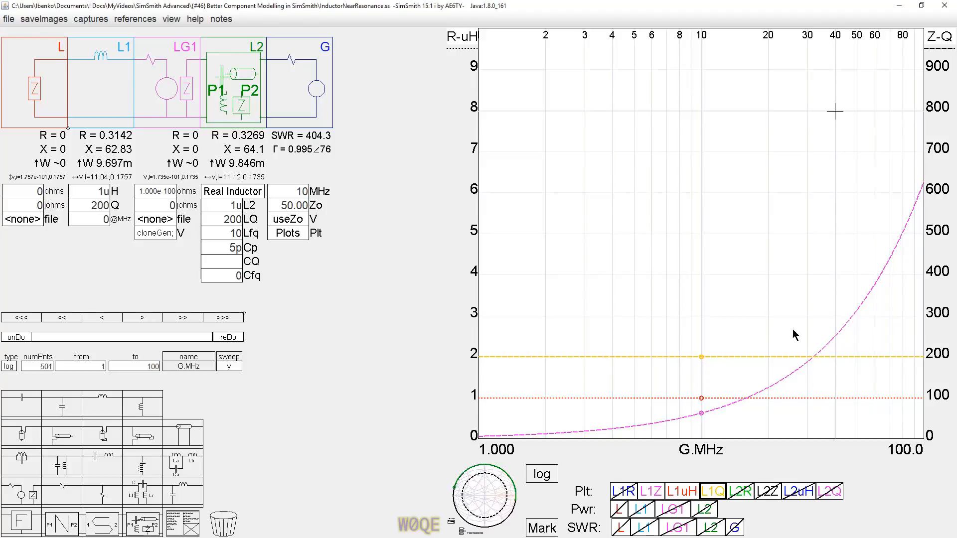
left_click(627, 492)
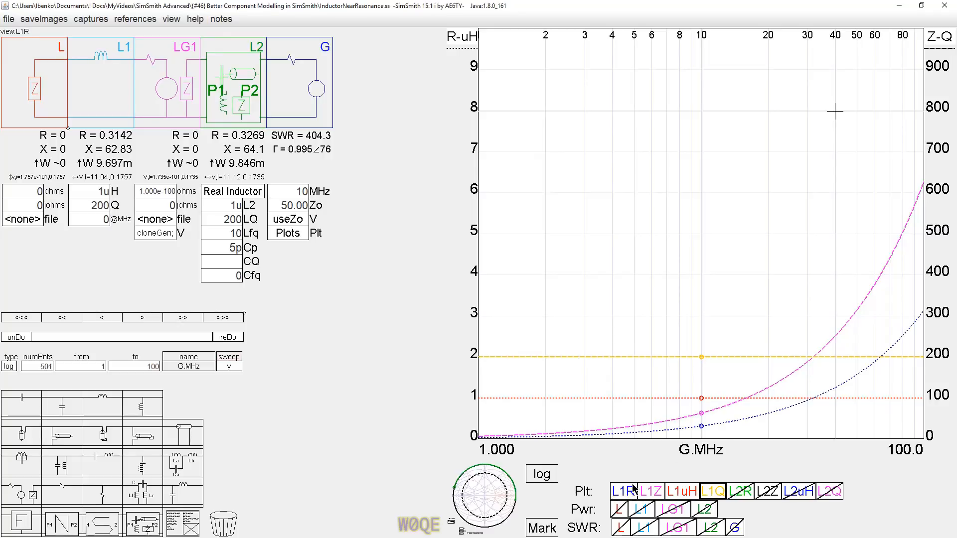
- Read the L1Z and L1R values on their curves at 10 MHz
left_click(701, 414)
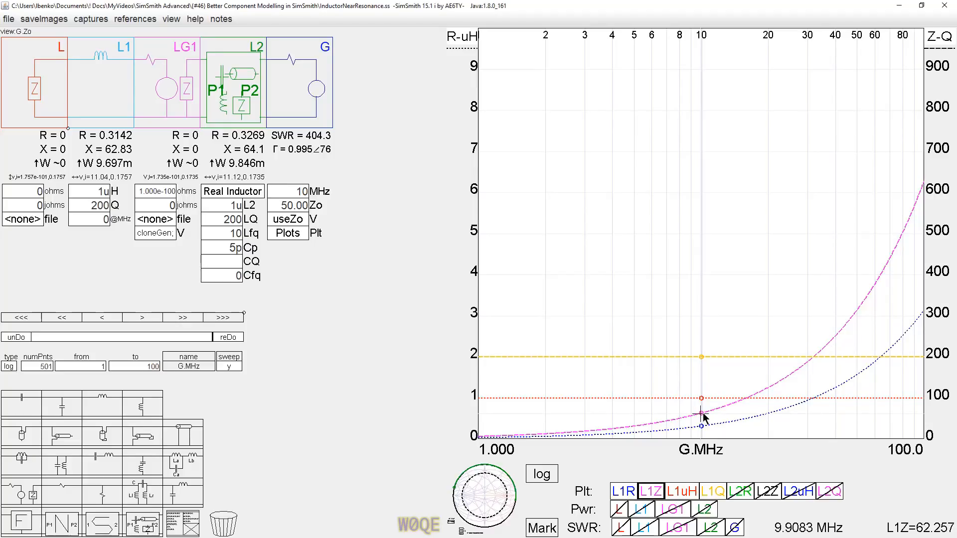
left_click(703, 414)
left_click(701, 414)
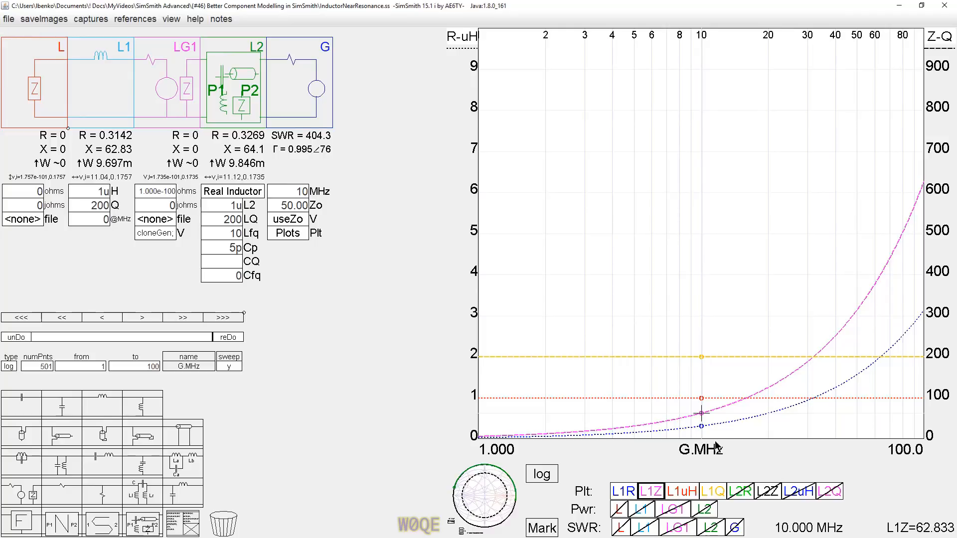
left_click(702, 427)
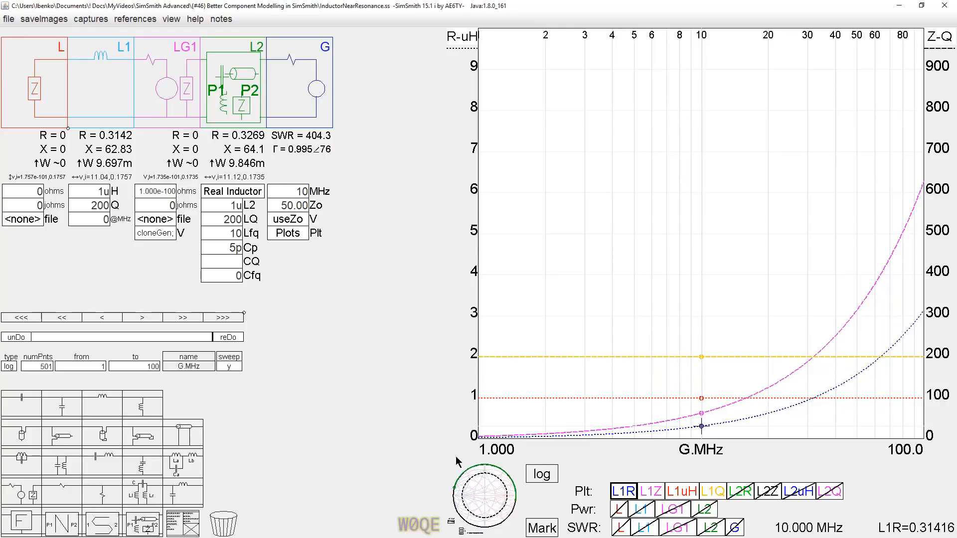
- Change the plot's frequency axis to linear and set L1's Q reference frequency to 10 MHz
left_click(542, 474)
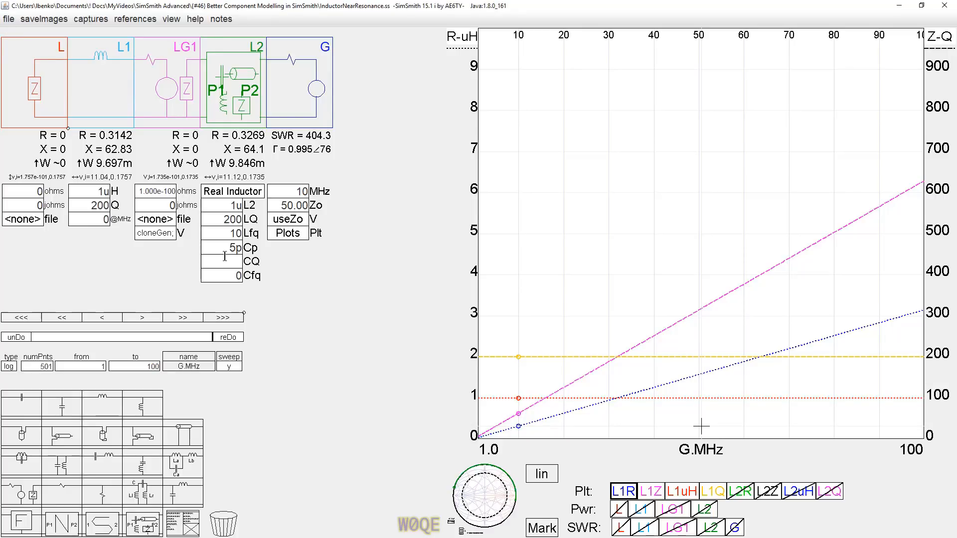
left_click(98, 218)
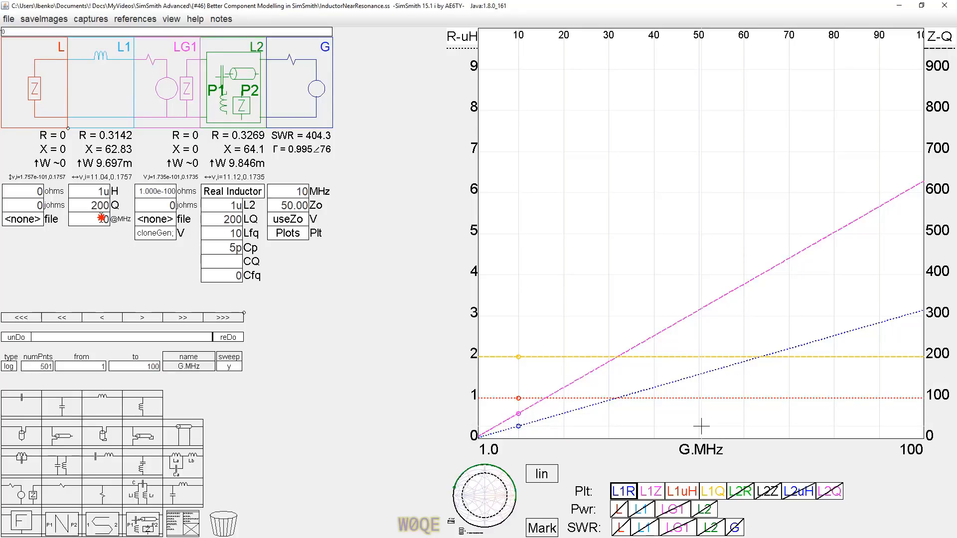
type("1")
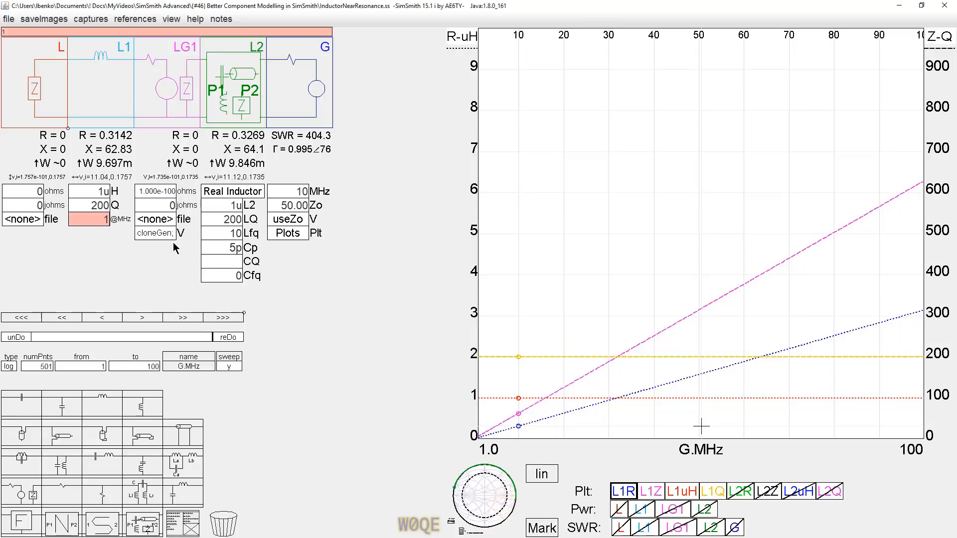
type("0")
key("Return")
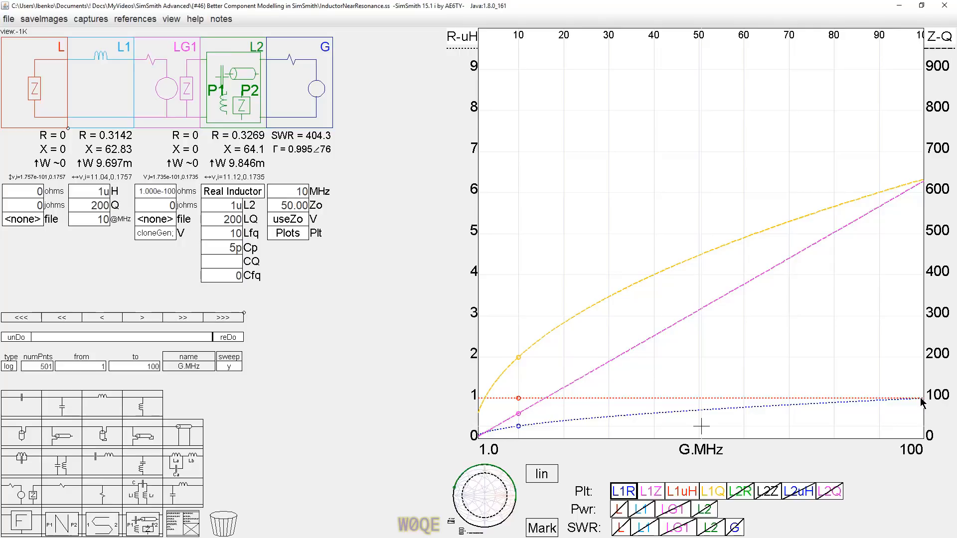
- Read L1R on its curve near 10 MHz and near 40 MHz
left_click(519, 427)
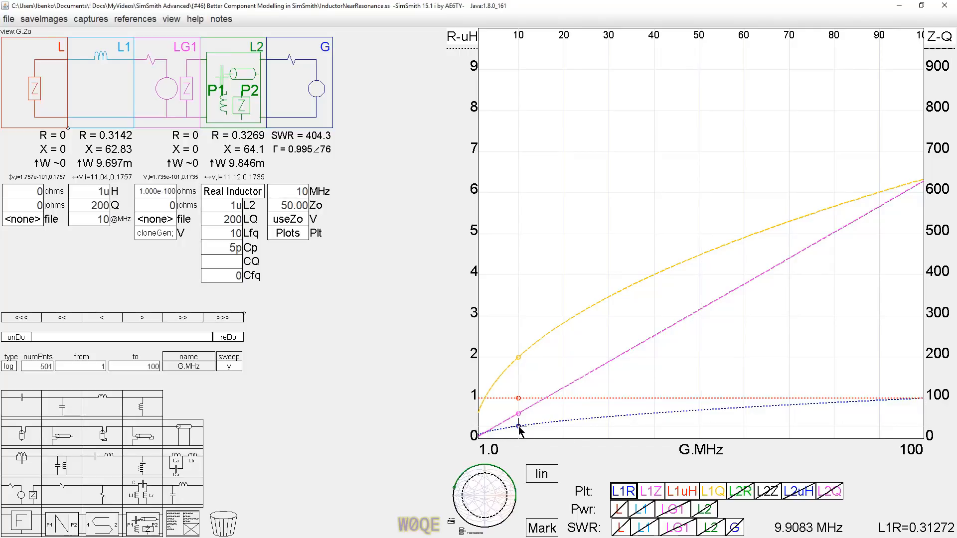
left_click(654, 416)
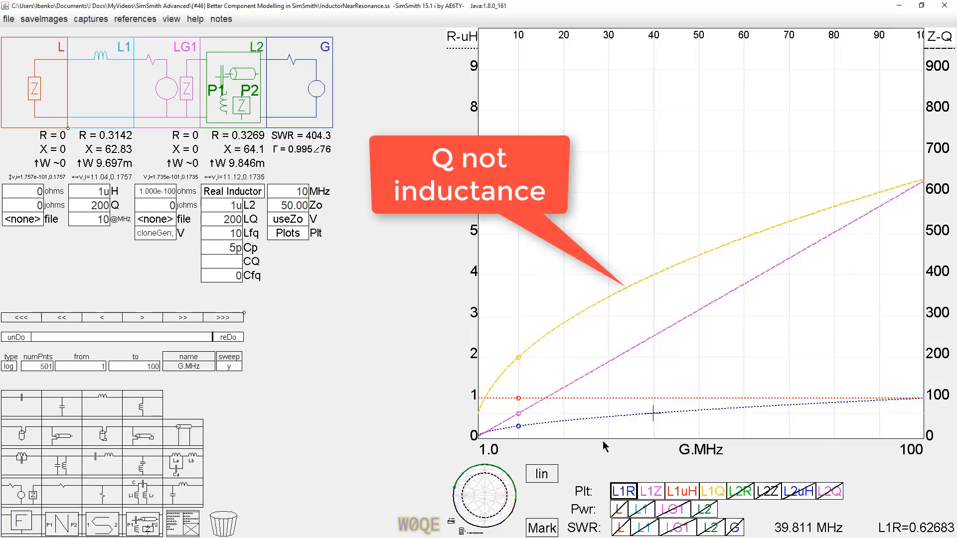
- Return L1's Q reference frequency to 0 to compare the constant-Q curves
left_click_drag(83, 219, 109, 220)
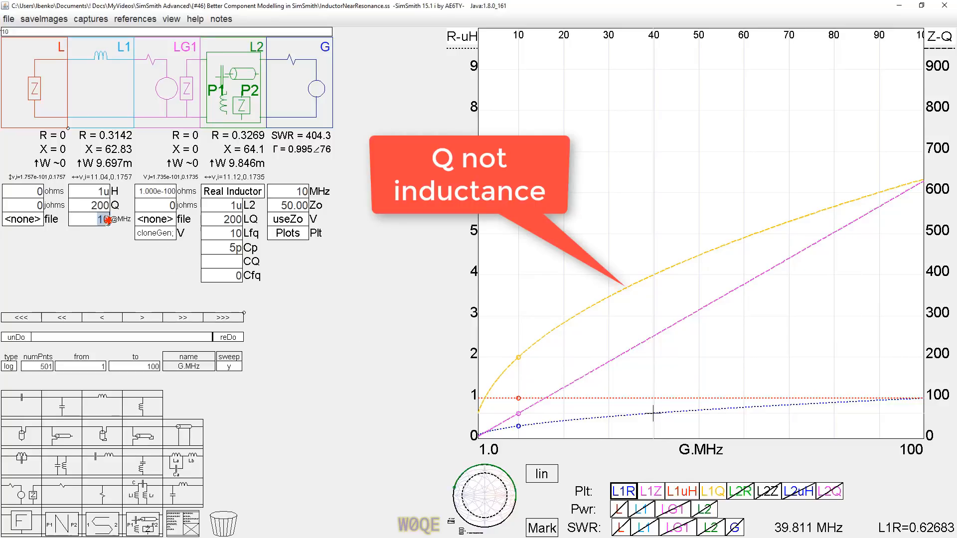
type("0")
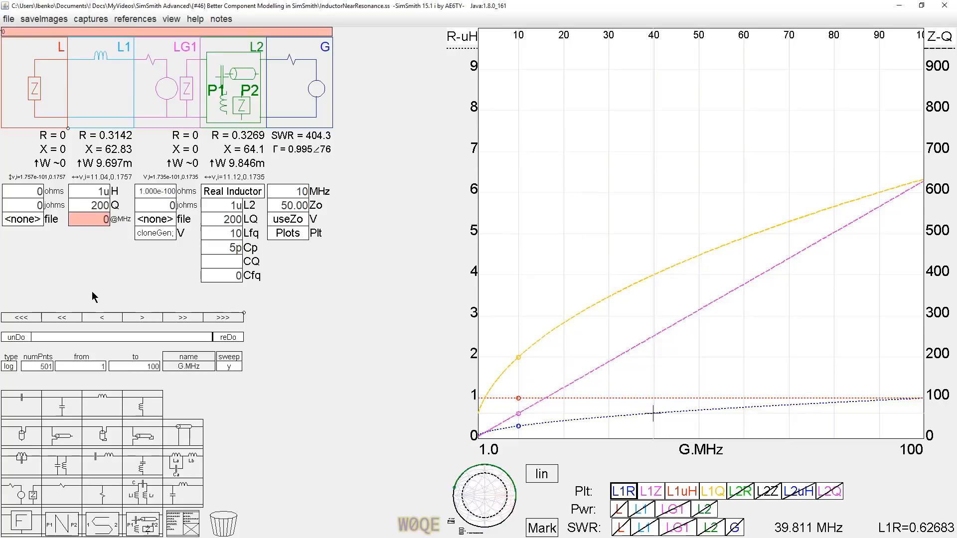
key("Return")
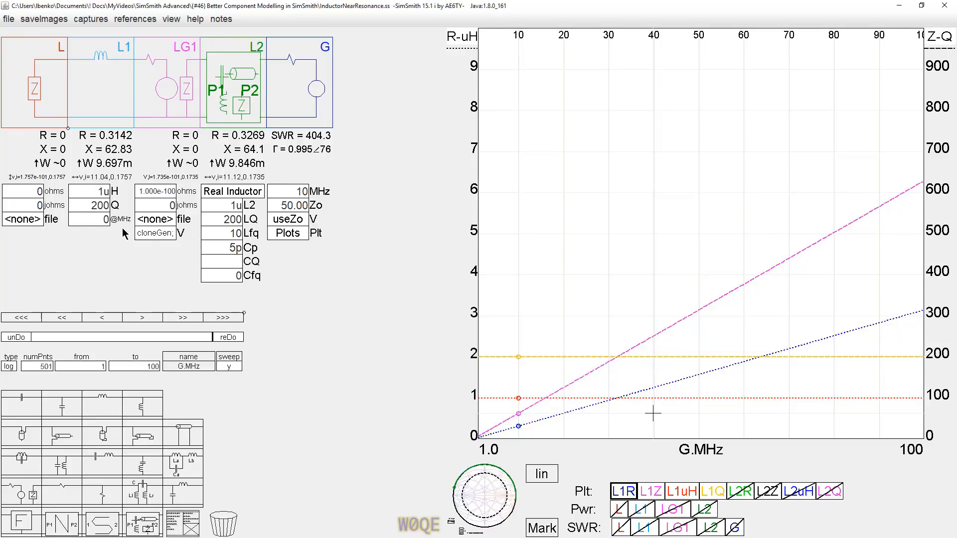
- Restore L1's Q reference frequency to 10 MHz so its Q varies with frequency
left_click(93, 222)
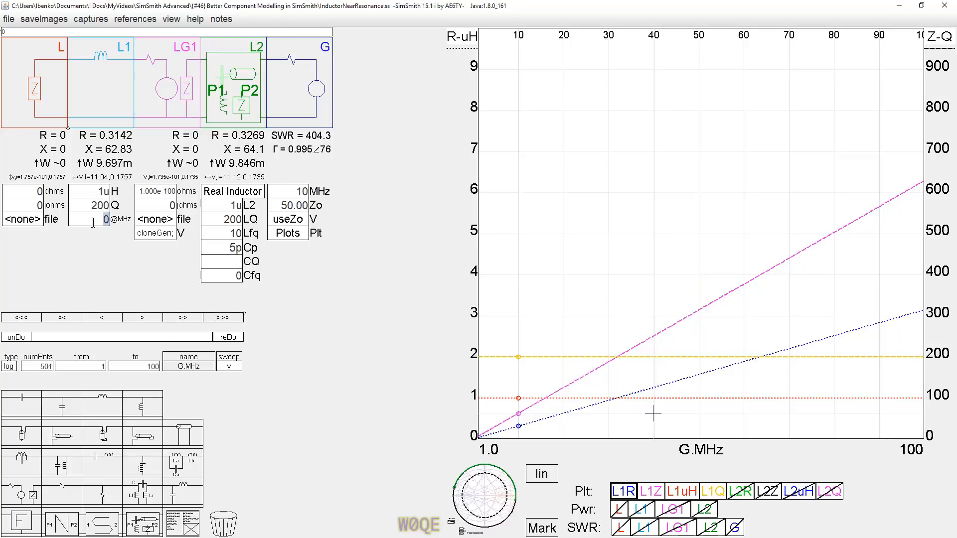
type("10")
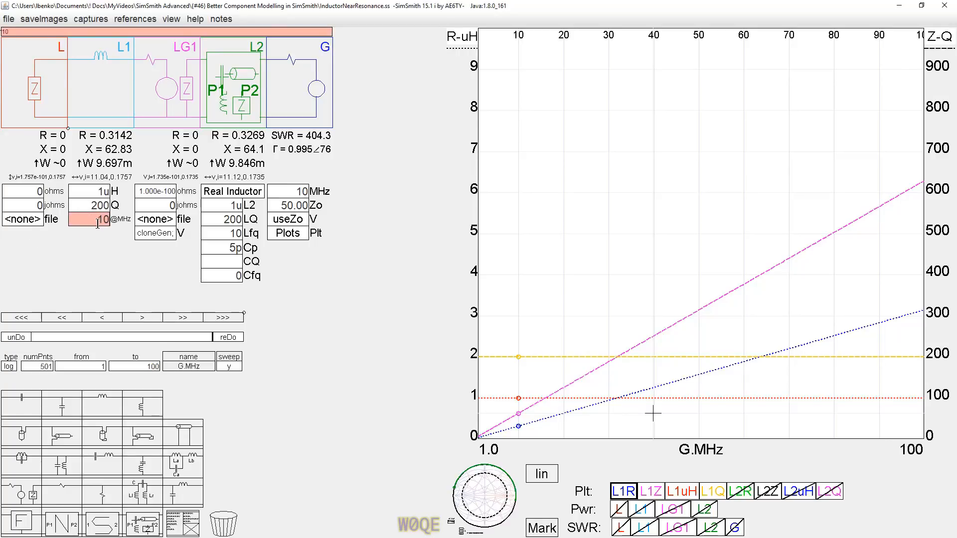
key("Return")
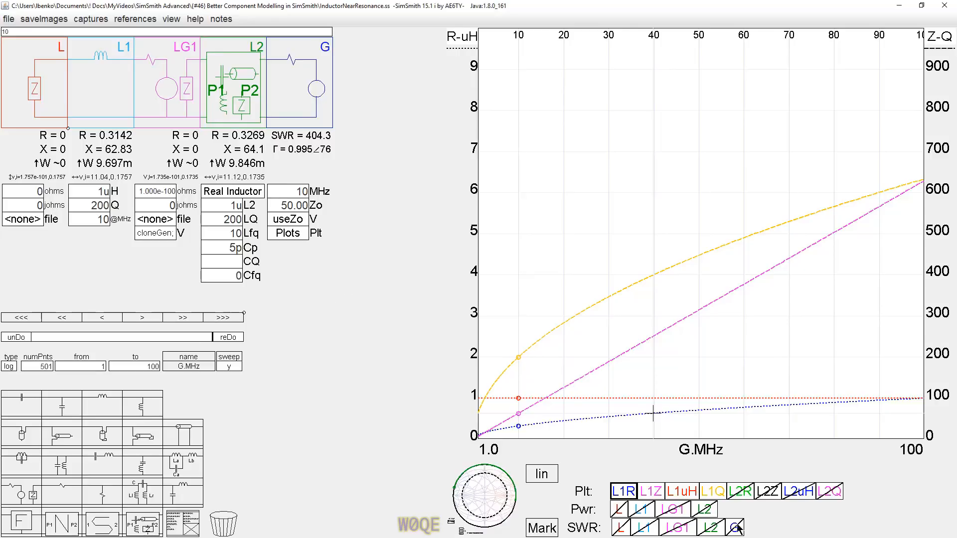
- Remove the L1R, L1Z, L1uH and L1Q curves from the plot
left_click(709, 500)
left_click(680, 489)
left_click(646, 489)
left_click(621, 488)
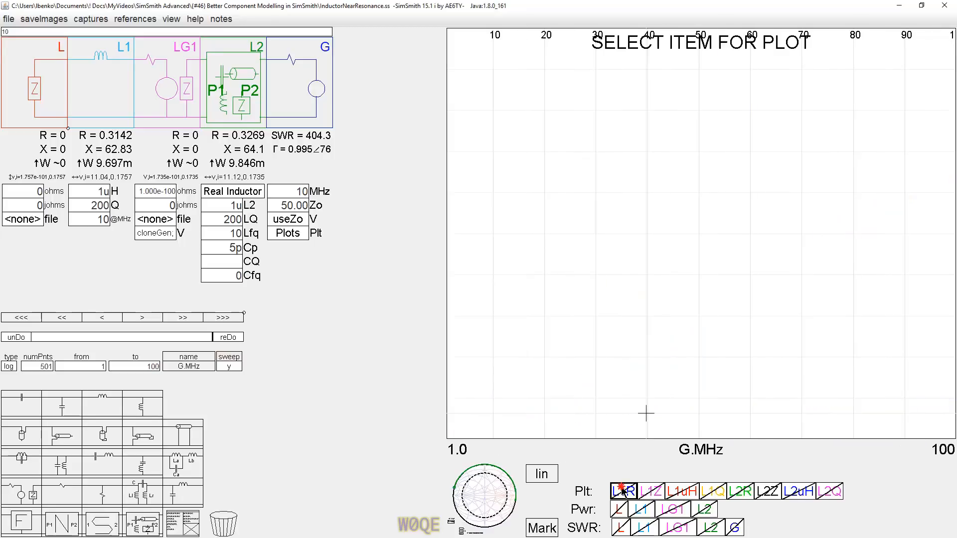
- Inspect the circuit inside L2's Real Inductor block and close it again
left_click(222, 194)
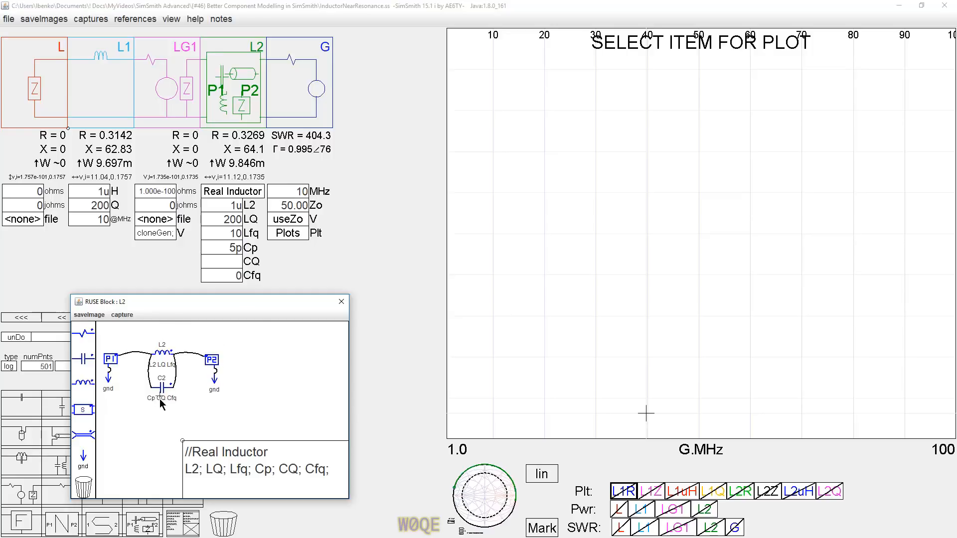
left_click(341, 304)
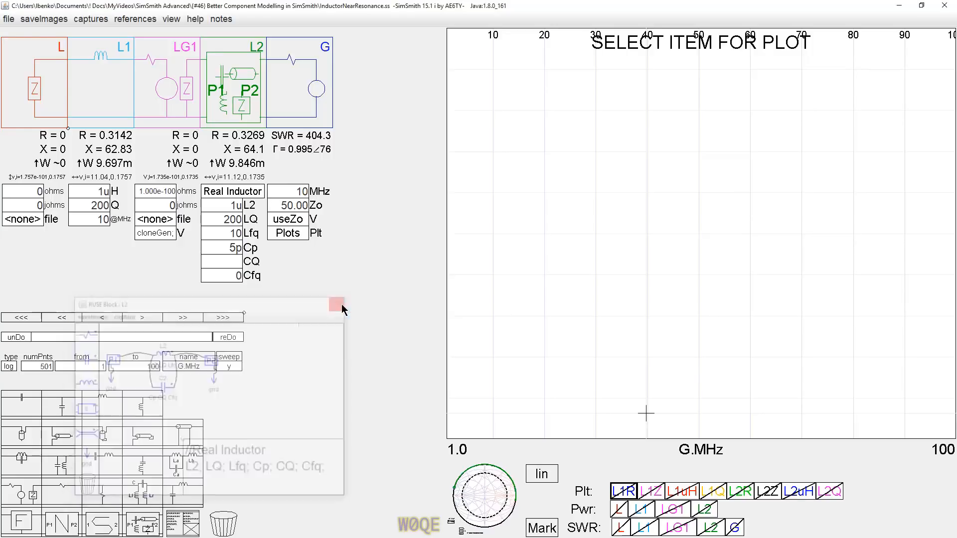
- Plot L1uH and L2uH together, reading L1uH near 72 MHz and L2uH near 24 MHz and 36 MHz
left_click(684, 492)
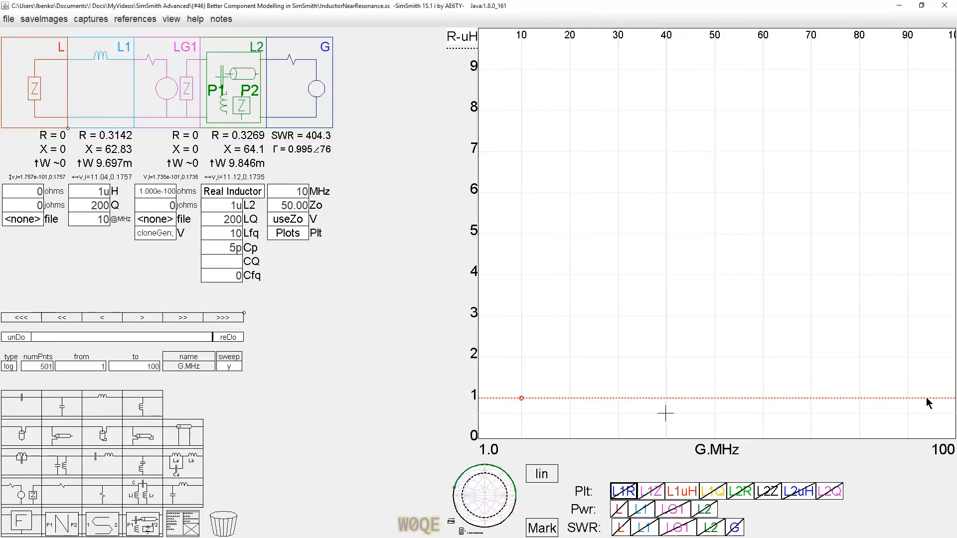
left_click(799, 492)
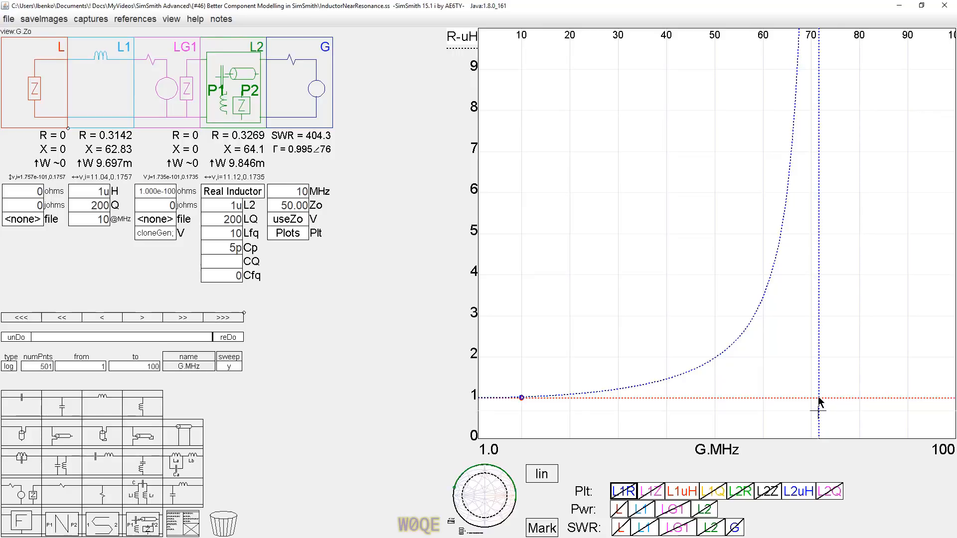
mouse_move(819, 398)
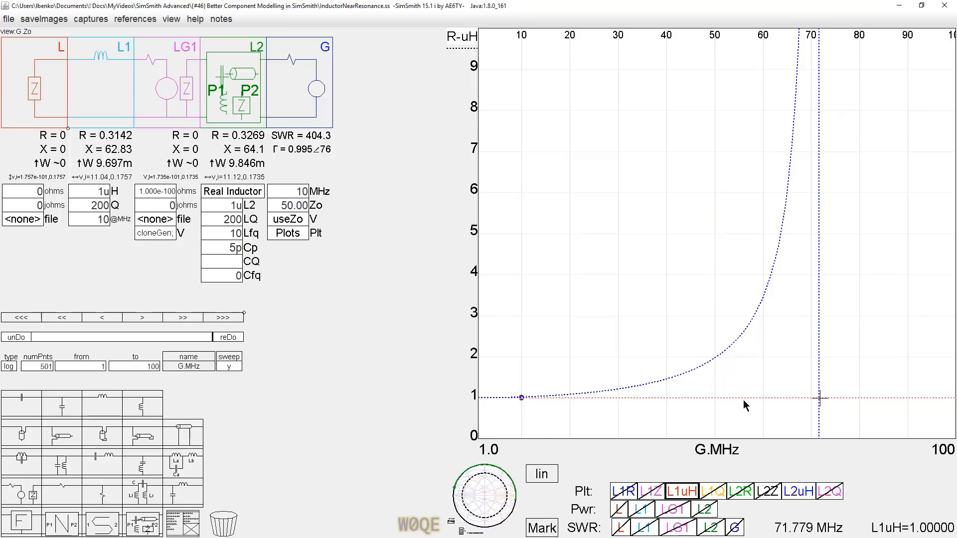
left_click(588, 395)
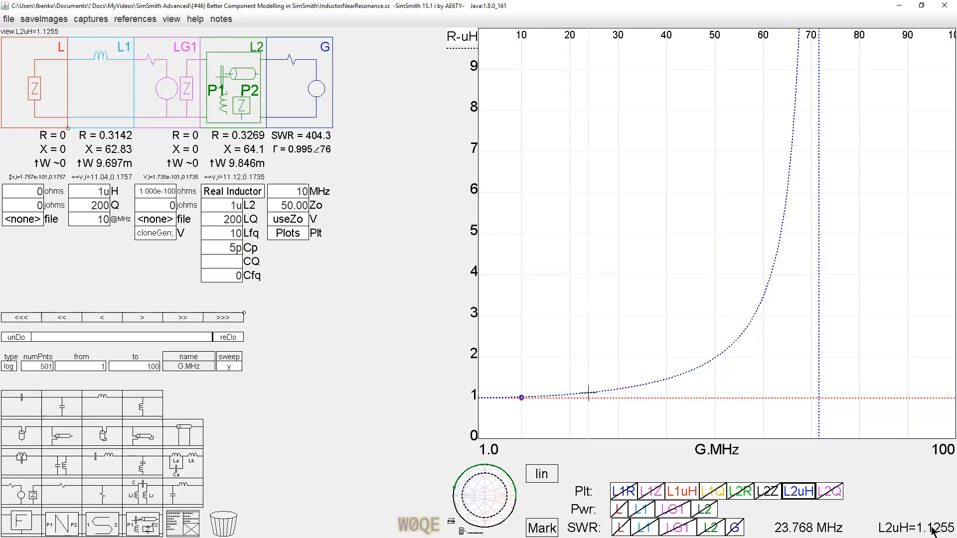
left_click(646, 384)
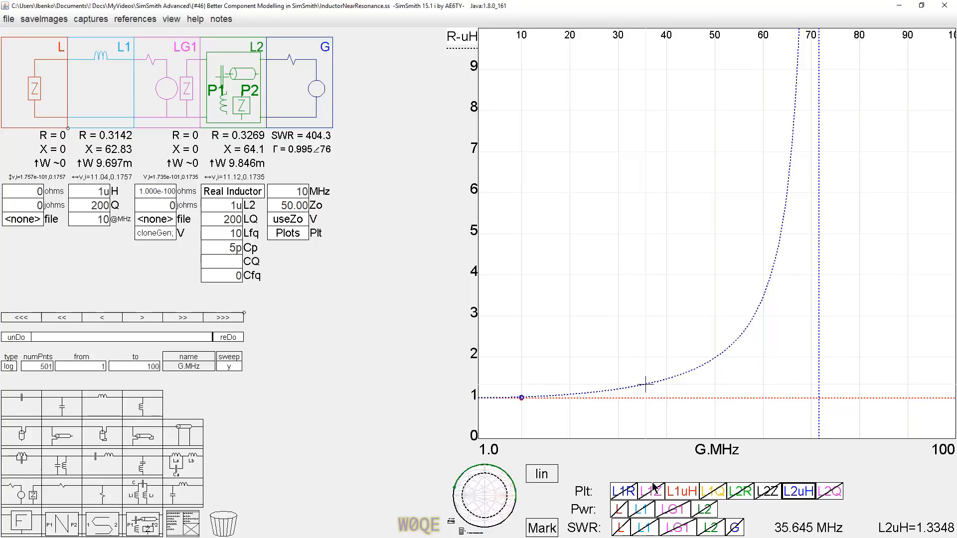
- Add the L1Q and L2Q curves to the plot and read L2uH, L2Q and L1Q near 58 MHz
left_click(714, 492)
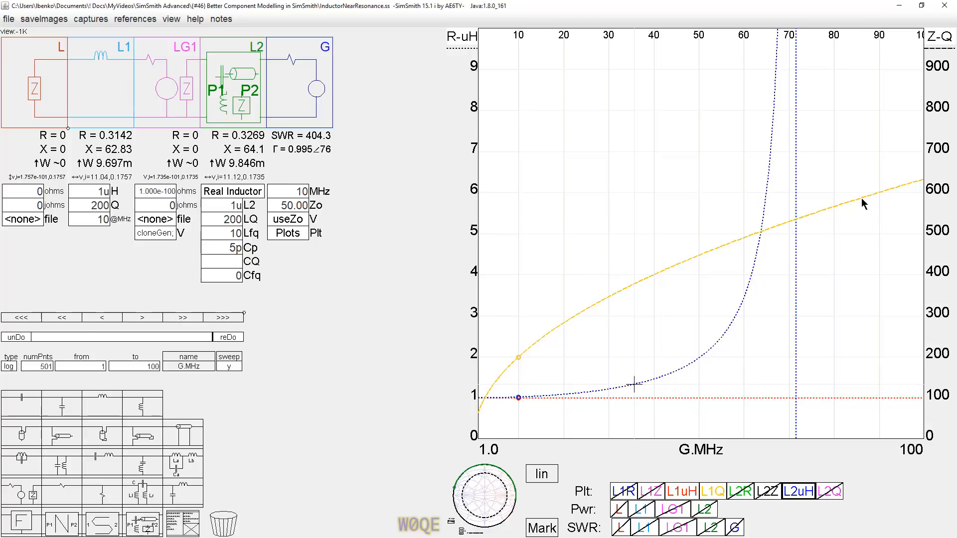
left_click(832, 493)
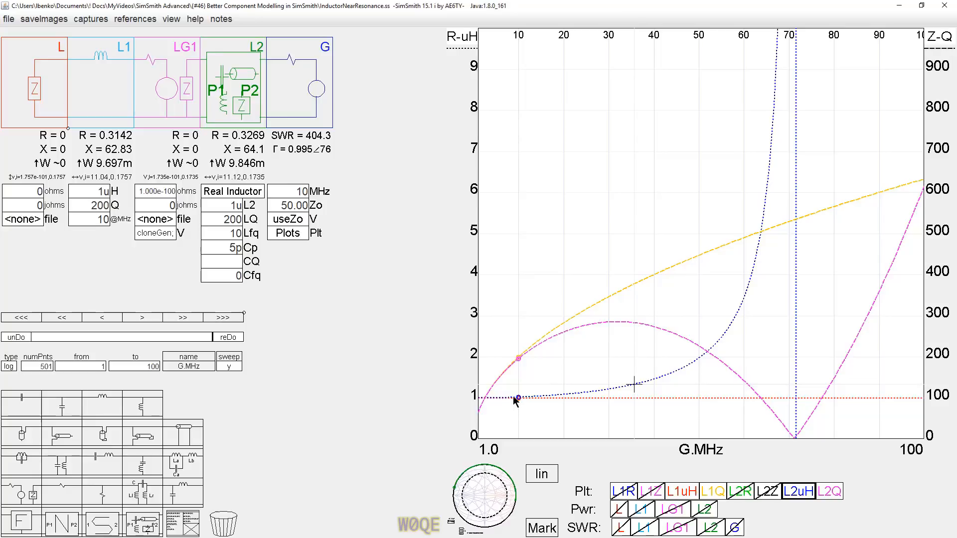
left_click(735, 316)
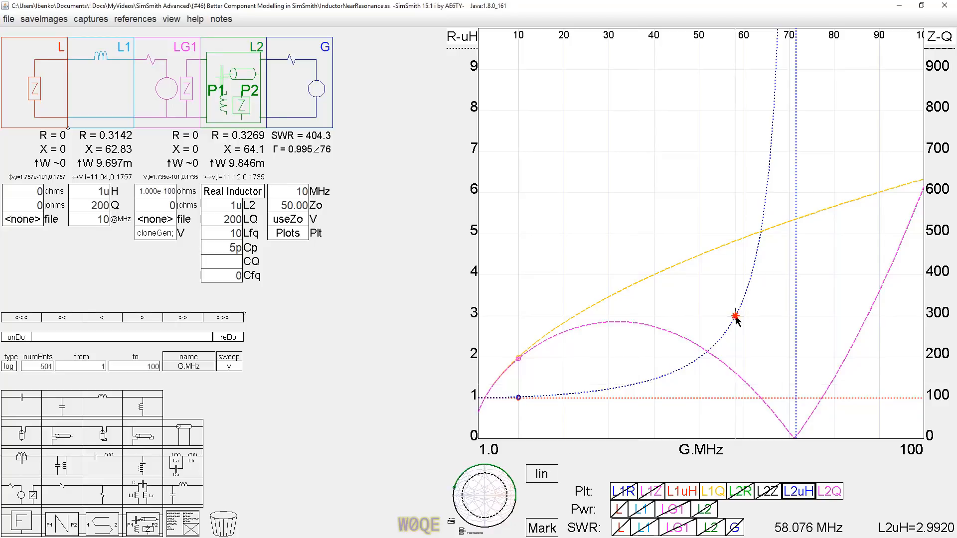
left_click(735, 374)
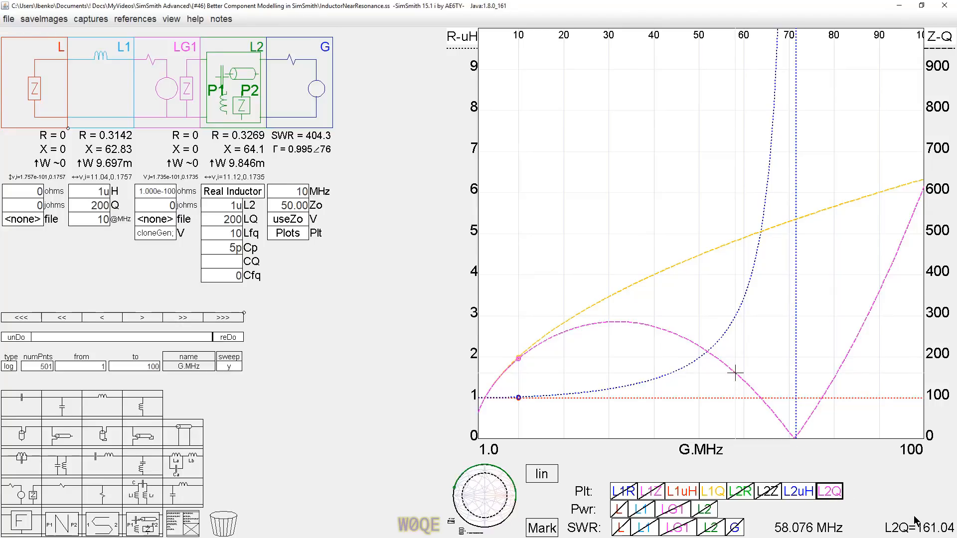
left_click(733, 240)
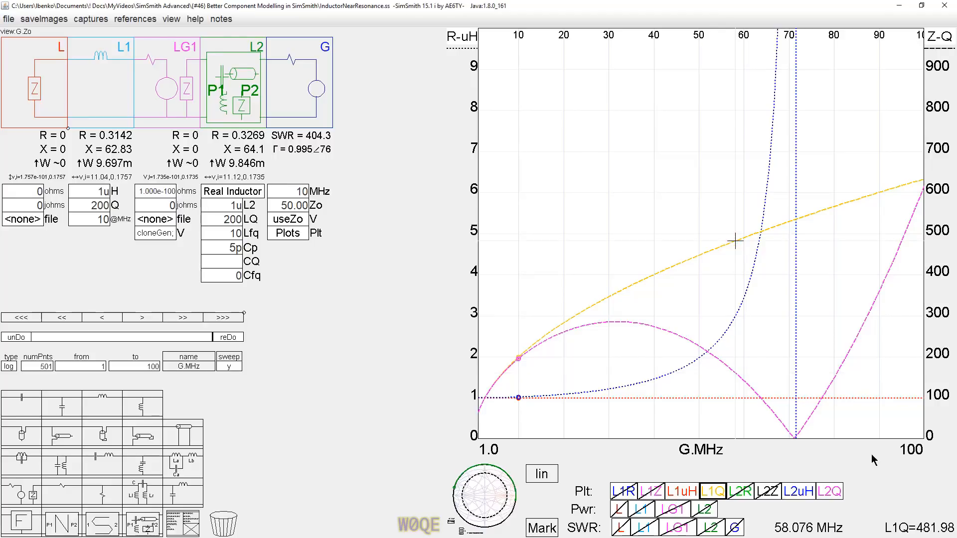